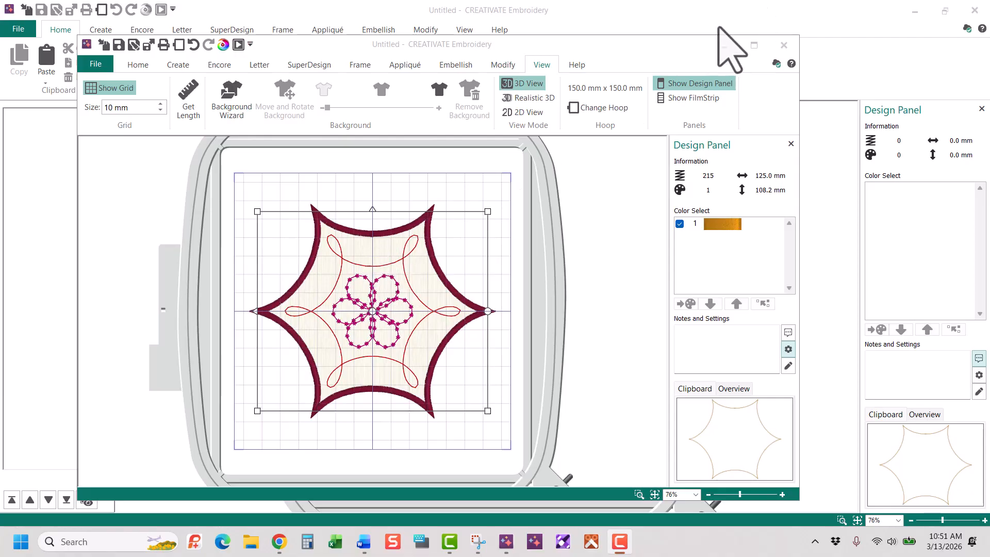
Start a new Spiro wizard design in the empty 150 mm x 150 mm hoop and set its size to 125 mm
click(66, 153)
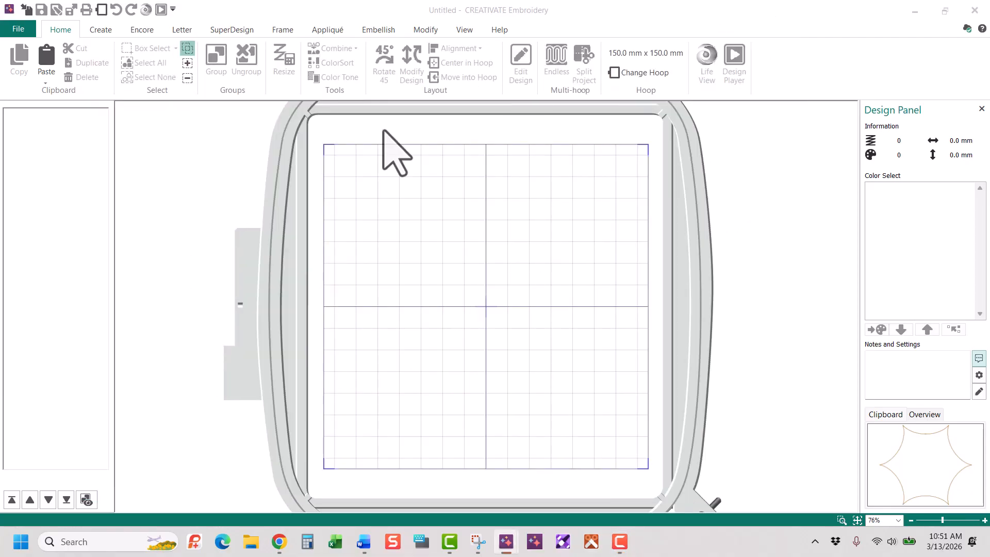
click(101, 30)
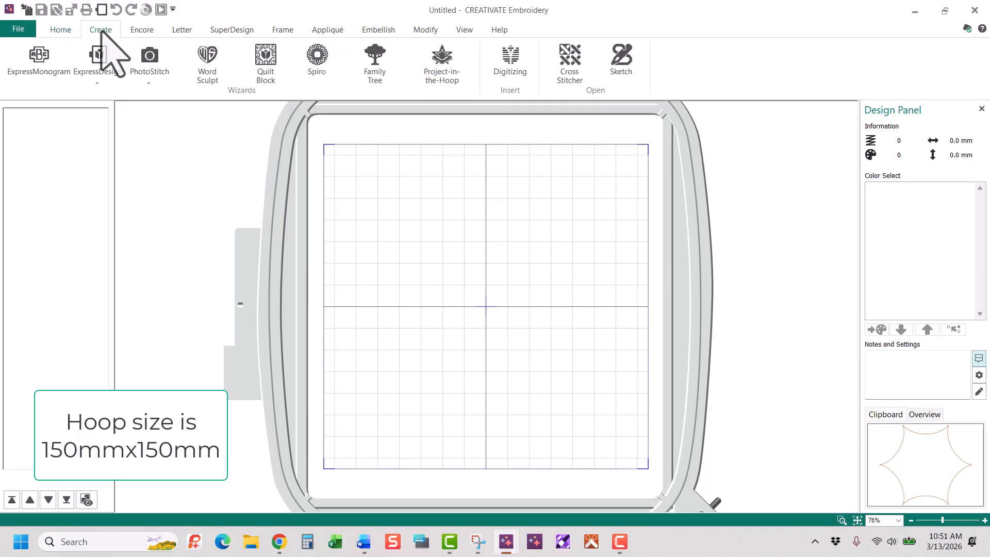
click(318, 60)
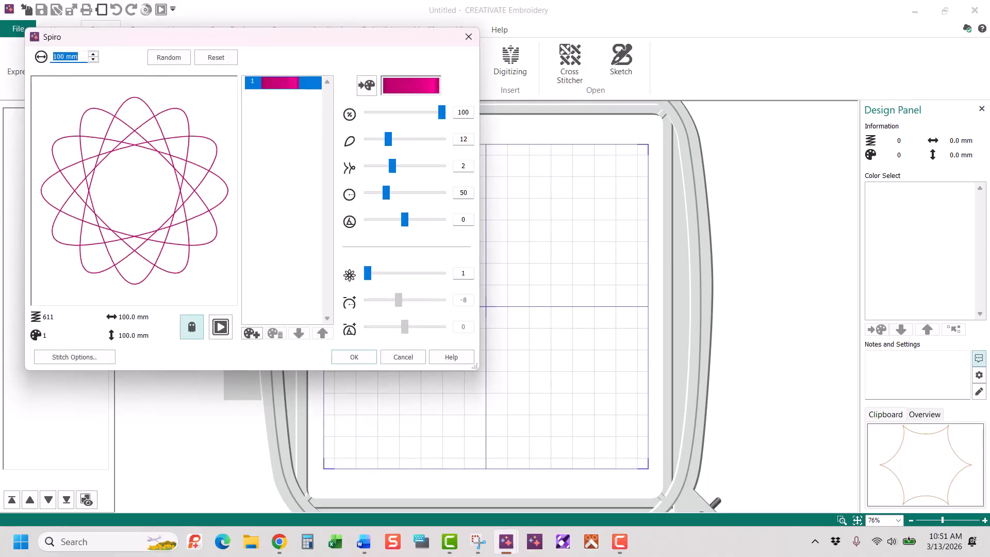
key(alt+Tab)
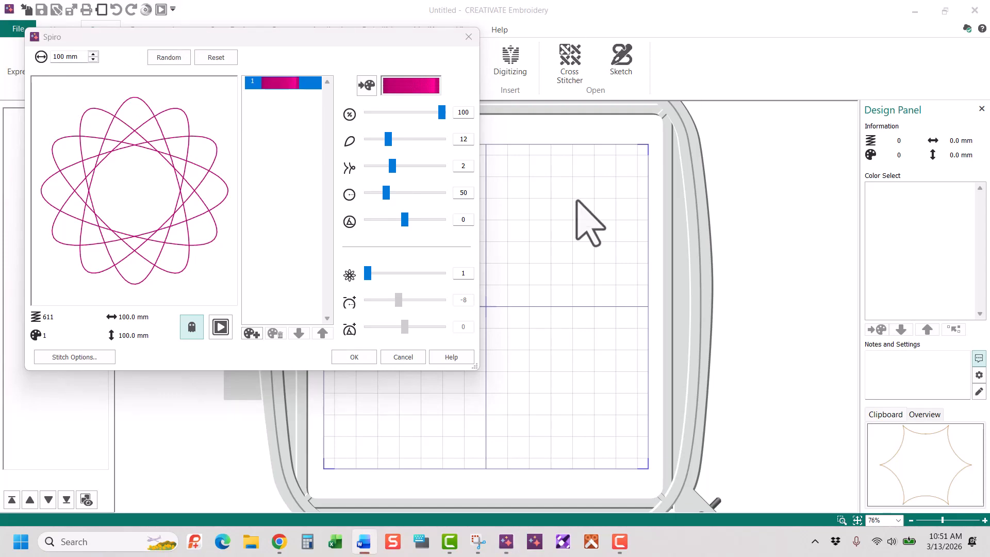
click(82, 56)
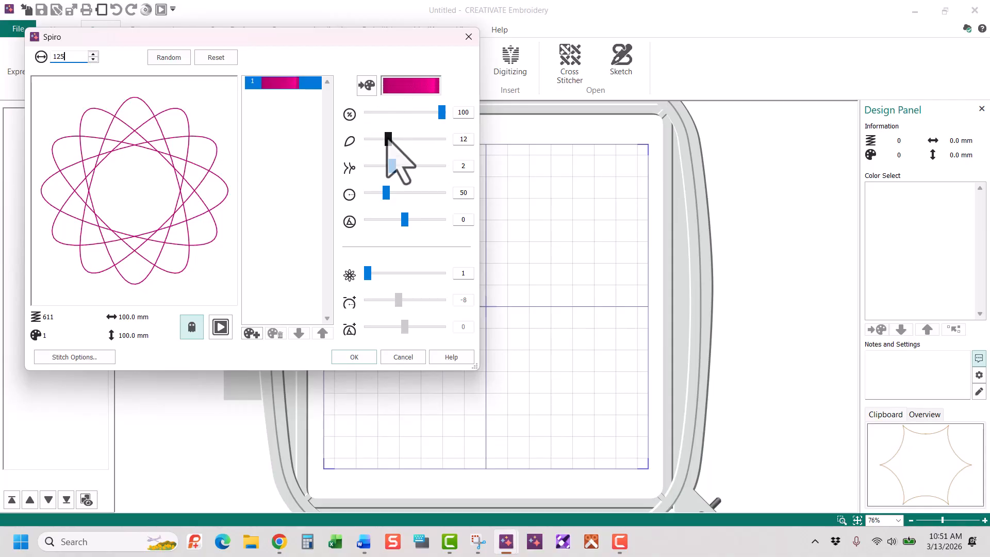
Set the spiral to 6 points and its inner circle value to 22
drag(387, 138, 442, 166)
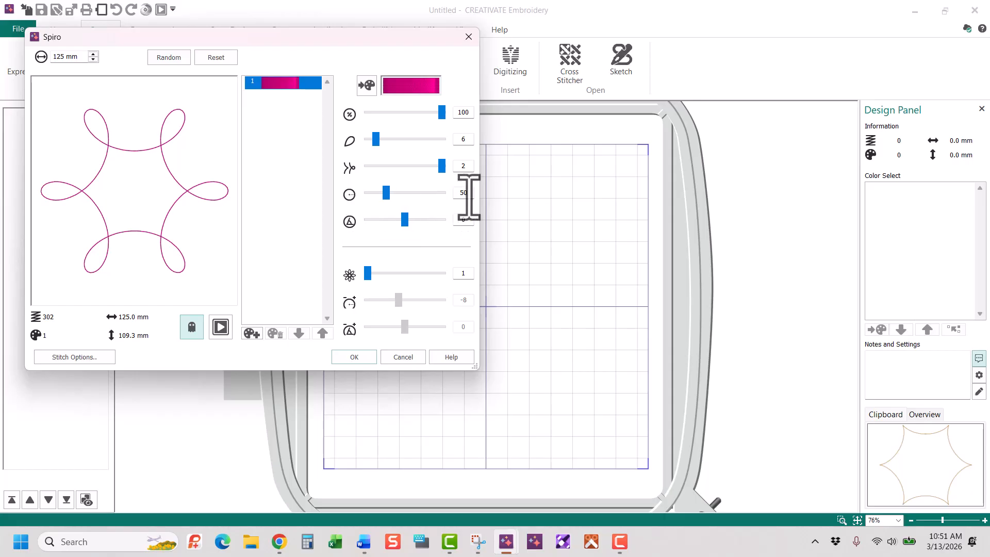
double_click(463, 192)
text(22)
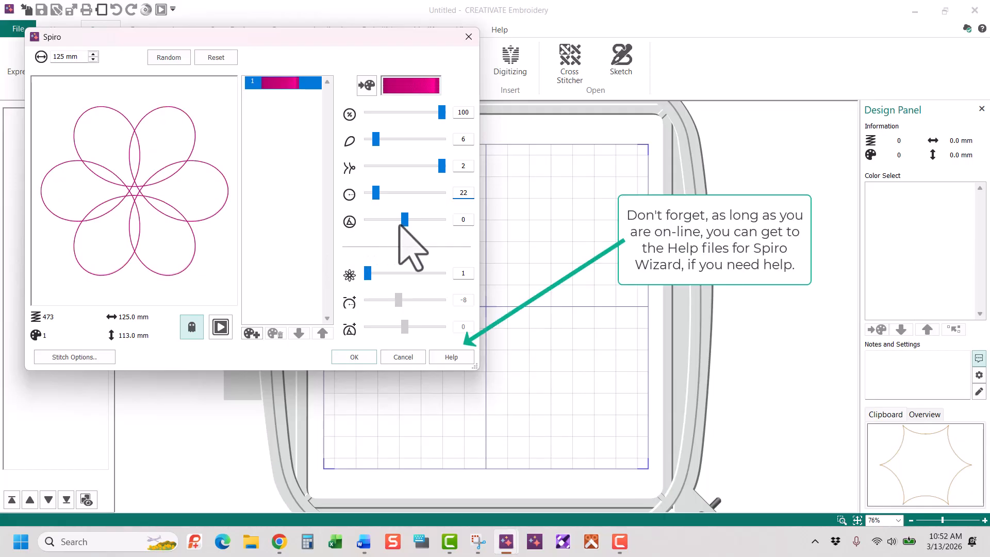
drag(404, 220, 400, 219)
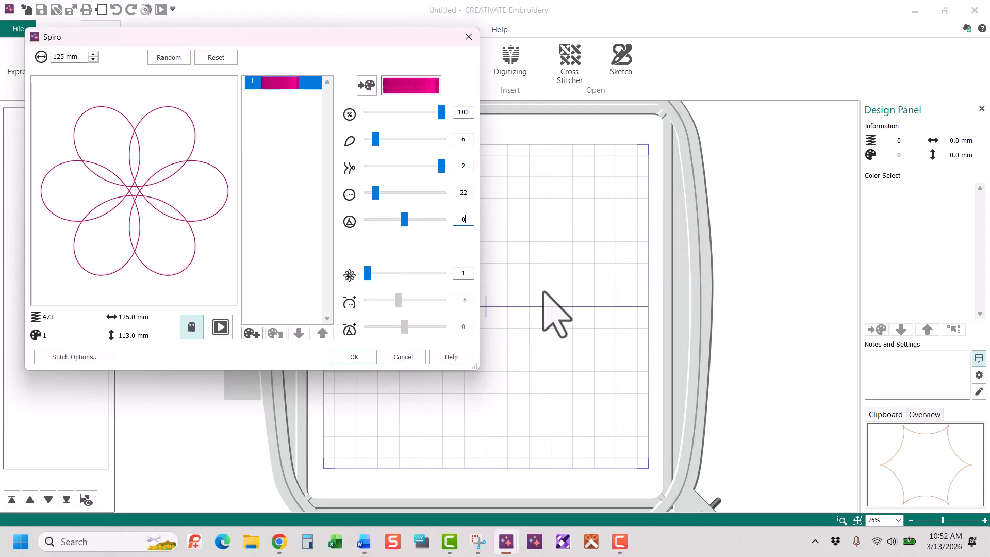
Set the spiral to 5 repeats with a repeat radius value of 20
text(5)
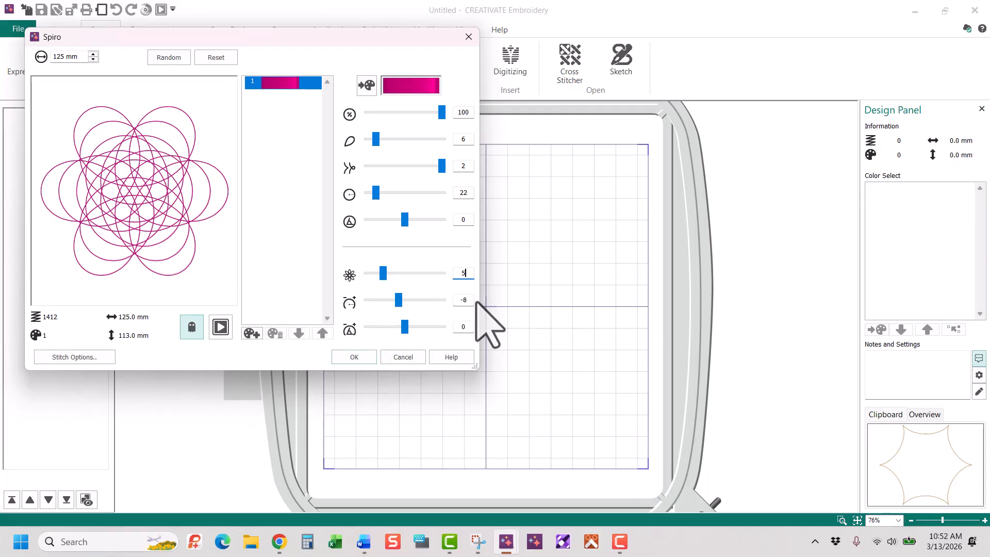
double_click(461, 300)
text(20)
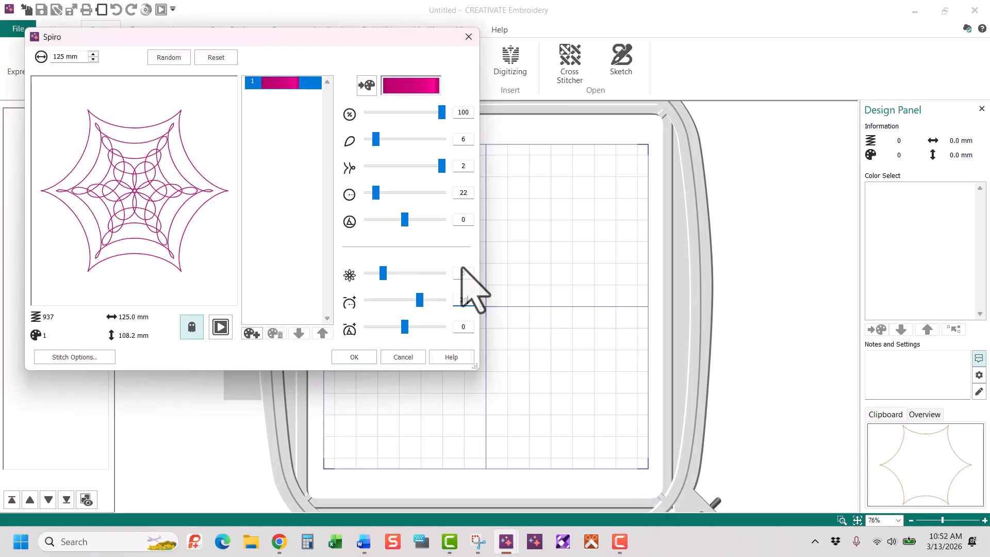
Try 3 repeats for the spiral and restore 5 repeats
double_click(469, 276)
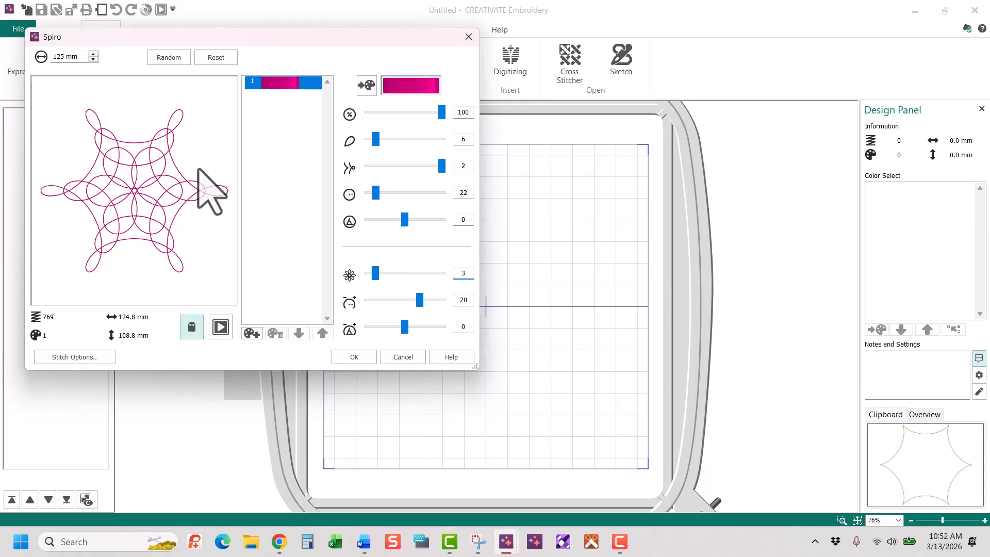
double_click(466, 273)
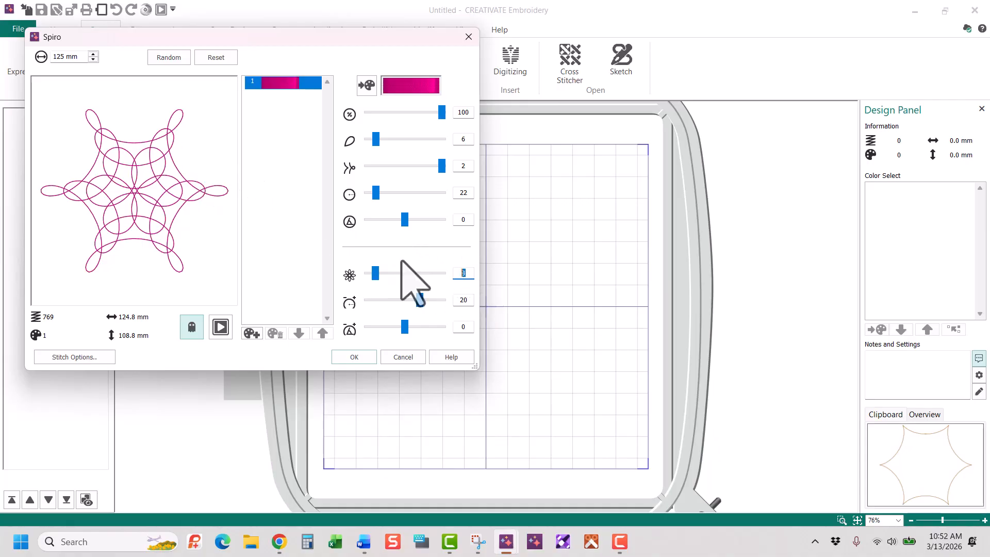
text(5)
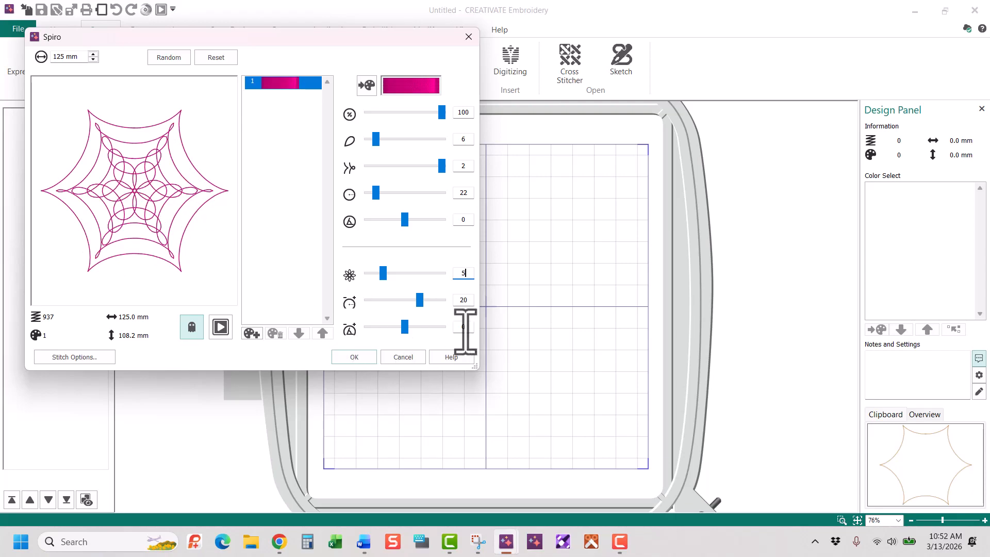
Place the finished spiral design in the hoop and open it in the Stitch Editor
click(355, 359)
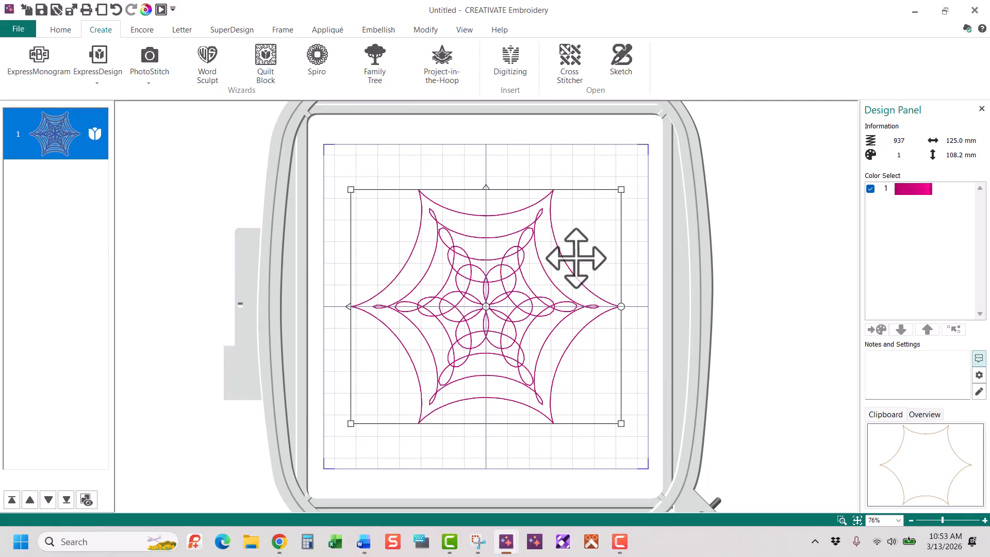
right_click(510, 260)
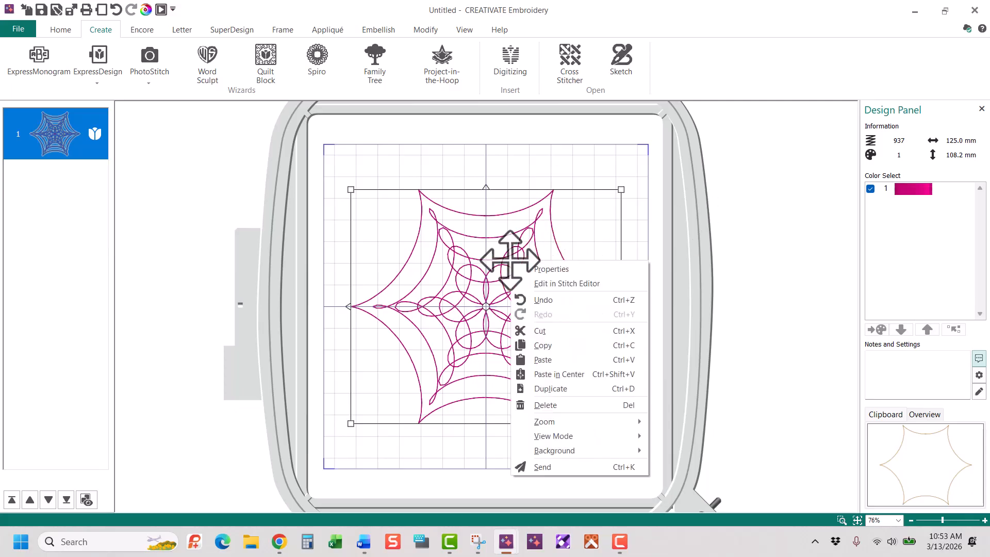
click(550, 283)
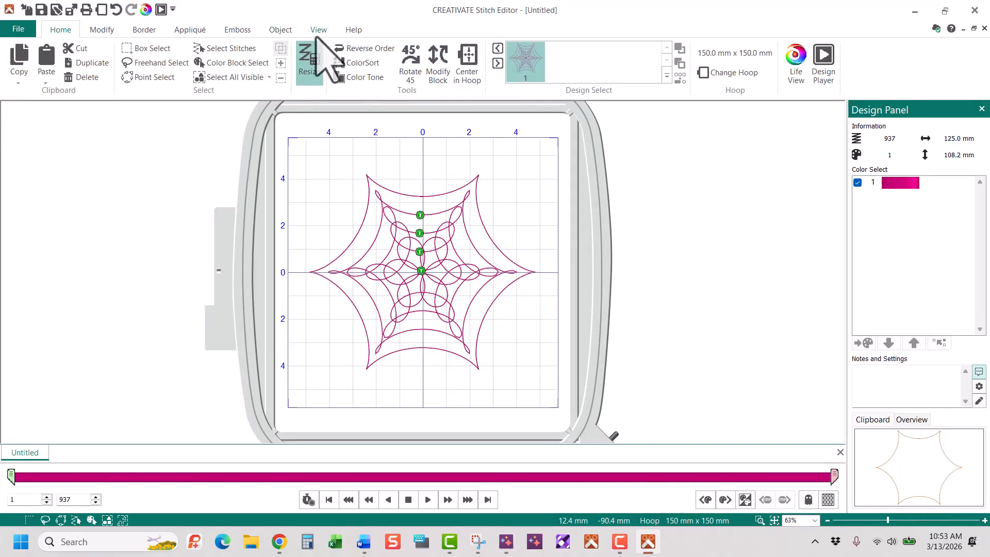
Display the design in 2D with stitch points and examine the stitches and jumps between the spirals up close
click(318, 30)
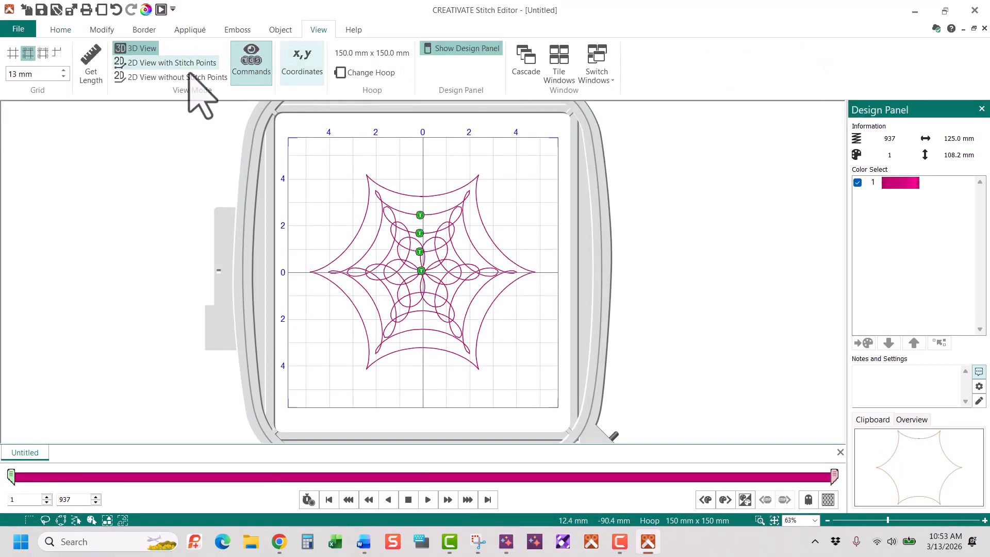
click(167, 63)
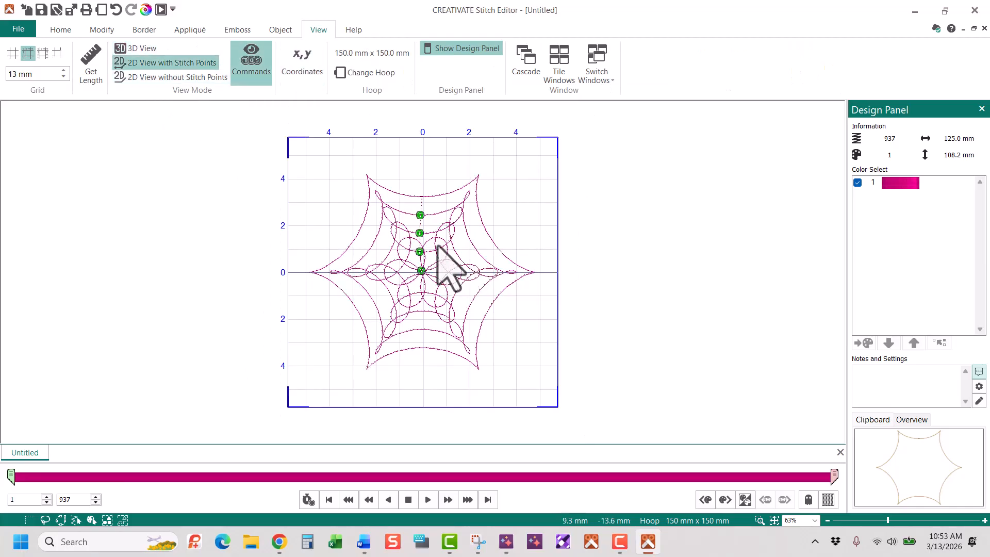
click(759, 520)
drag(328, 163, 536, 364)
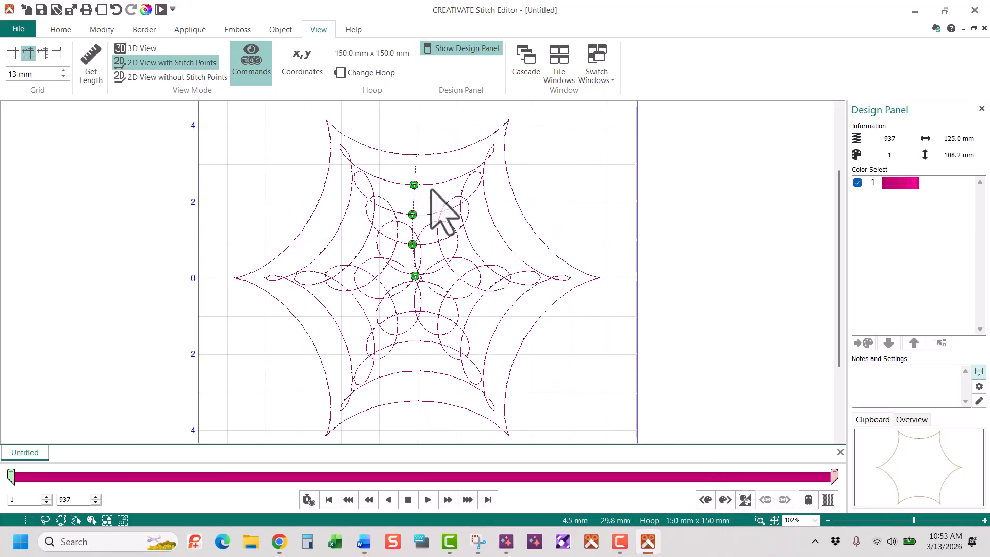
click(760, 520)
drag(424, 118, 527, 211)
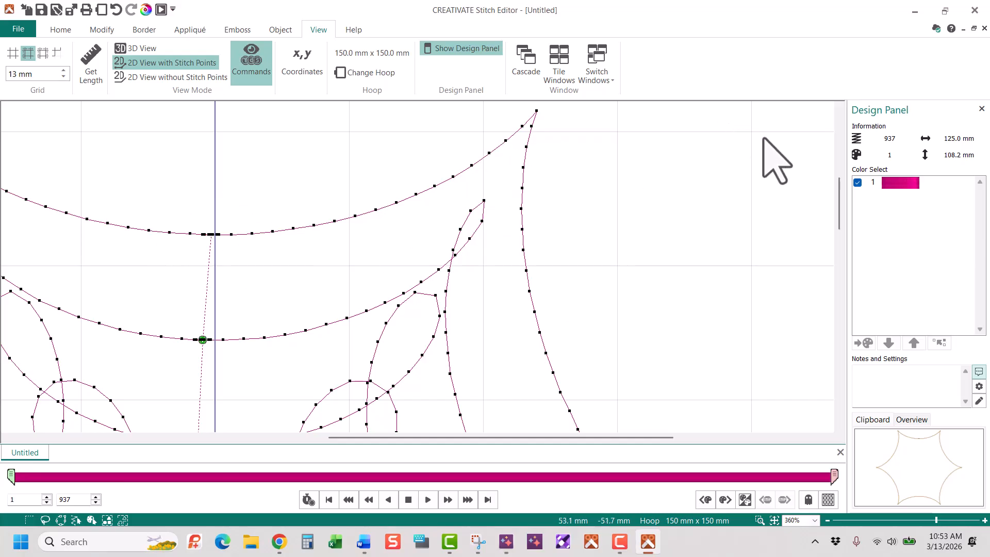
drag(839, 195, 839, 253)
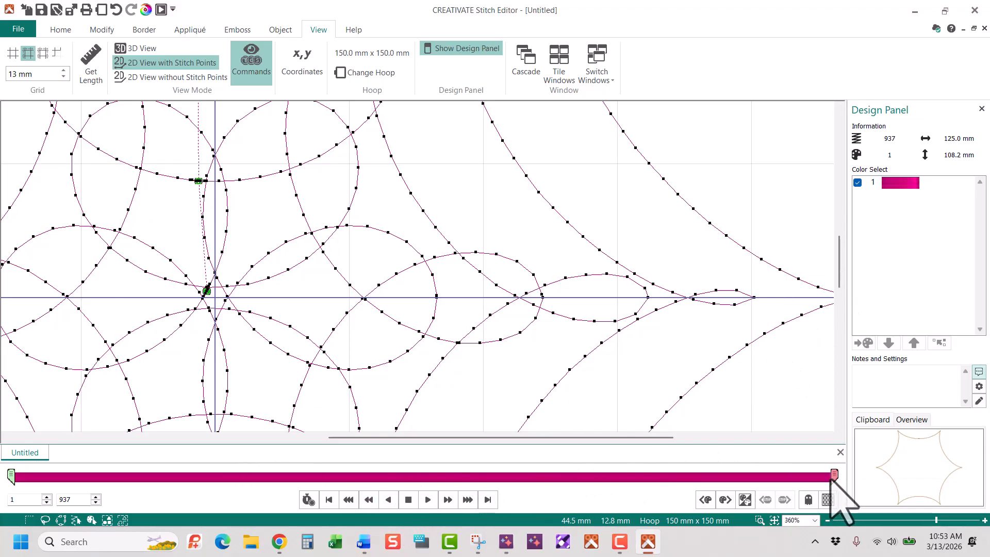
Limit the visible stitches to 139 through 180, isolating the jump from the innermost flower to the next spiral
mouse_move(832, 476)
mouse_down()
mouse_move(110, 475)
mouse_move(164, 475)
mouse_up()
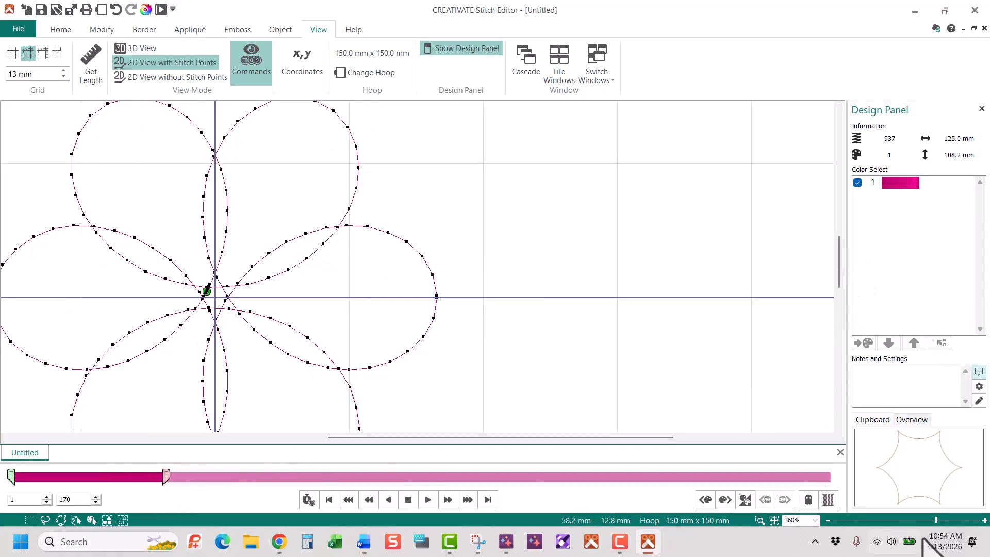
drag(937, 522, 930, 521)
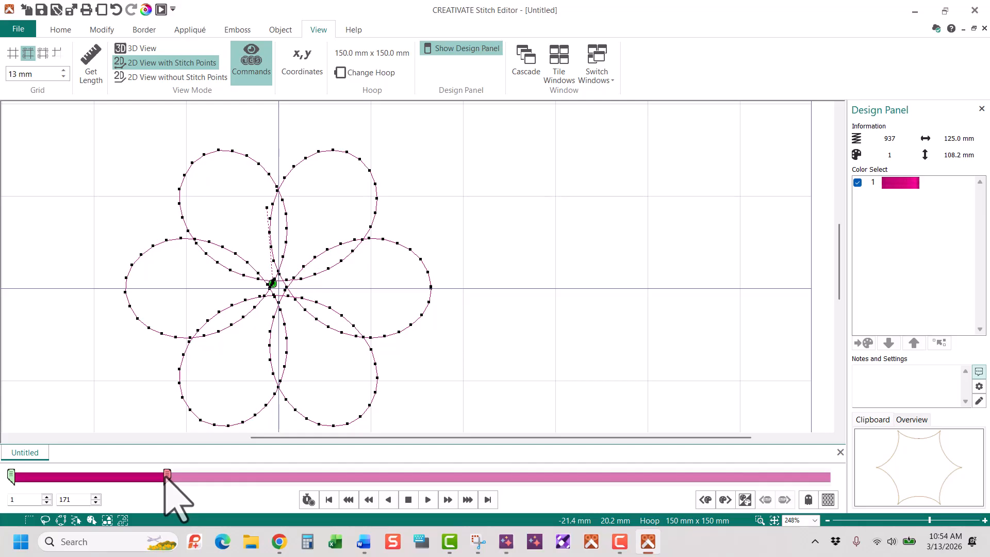
drag(168, 476, 171, 478)
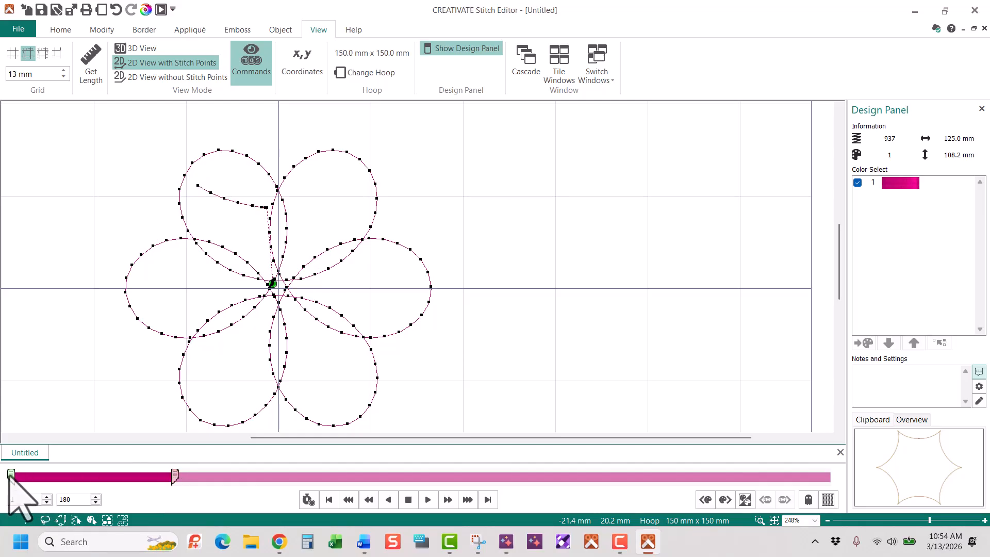
drag(11, 476, 129, 484)
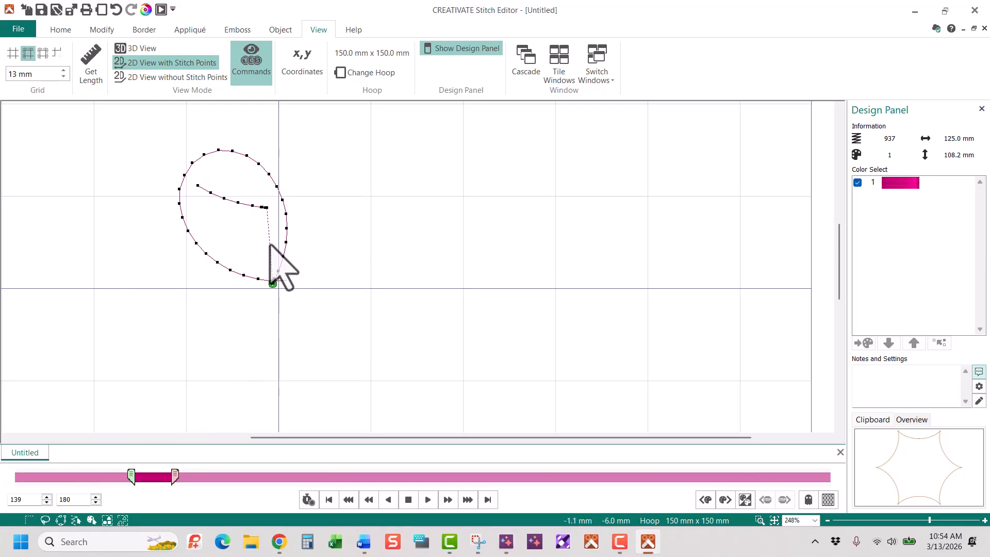
Insert a color command at the jump after the innermost flower, using Robison-Anton Rayon 40 thread 2502 Memphis Belle
click(105, 28)
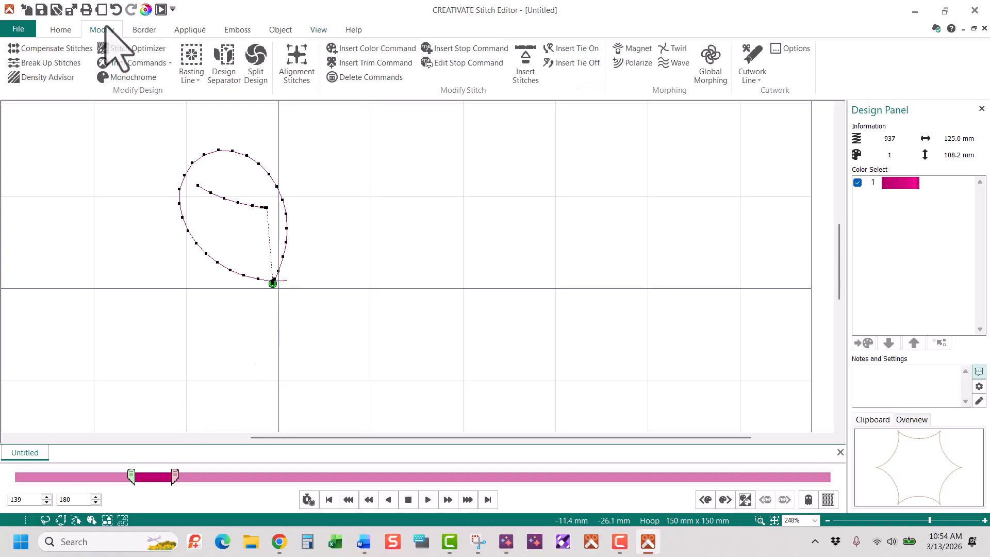
click(361, 50)
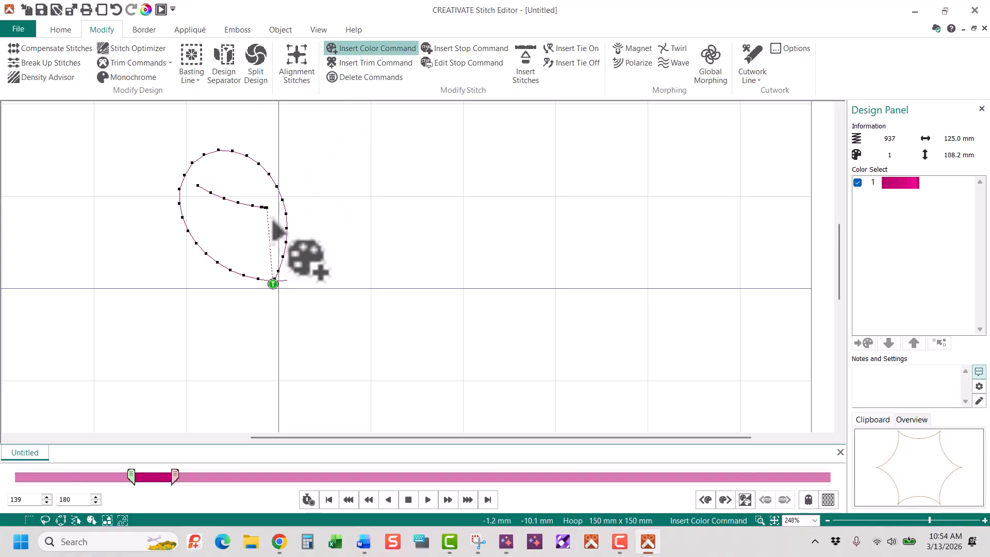
click(267, 221)
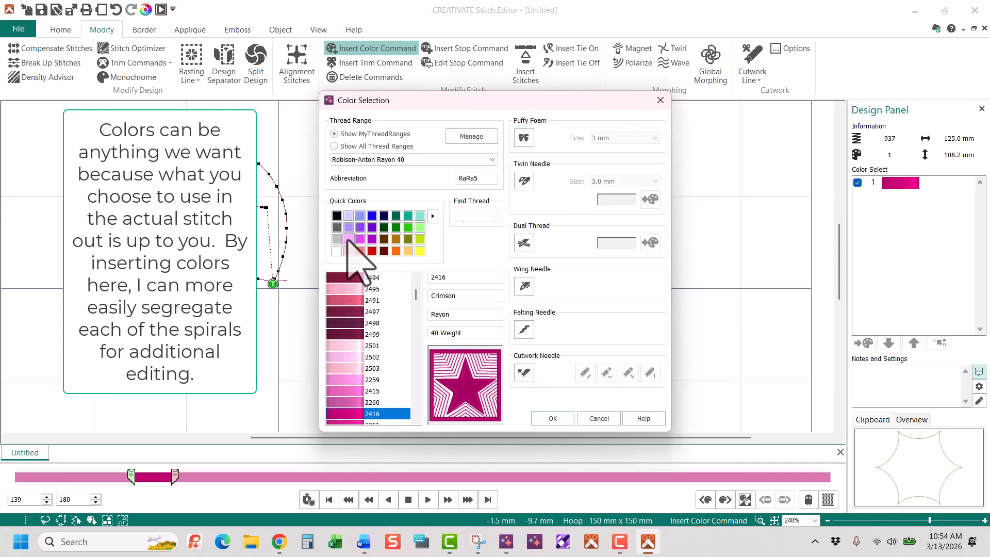
click(348, 242)
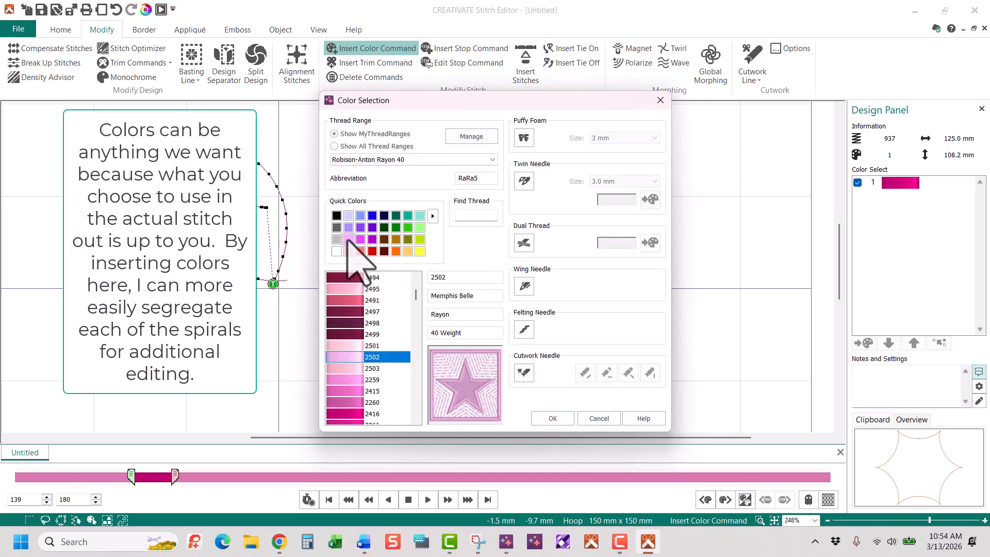
click(557, 419)
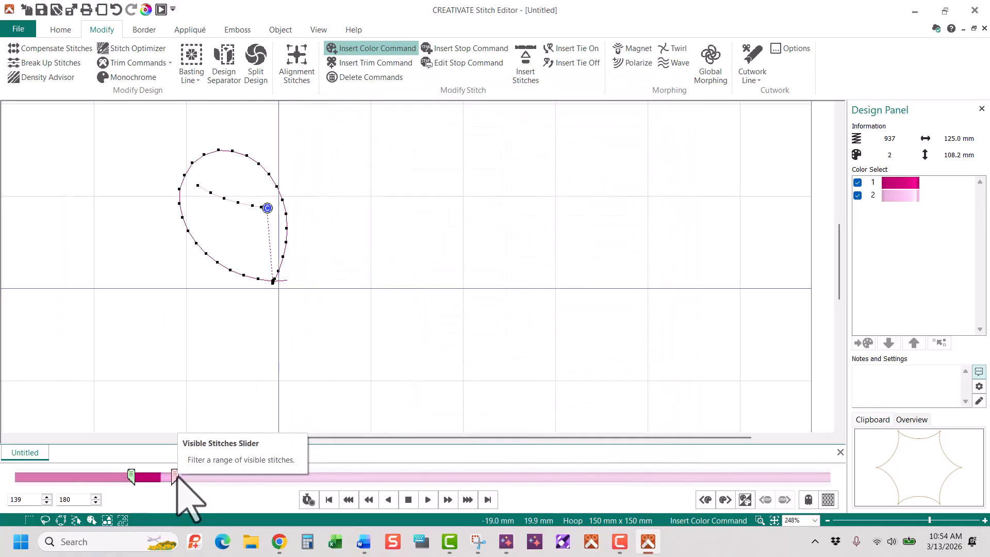
Limit the visible stitches to 297 through 358 and insert an orange color command at the jump from the second to the third spiral
mouse_move(175, 477)
mouse_down()
mouse_move(256, 482)
mouse_move(330, 452)
mouse_up()
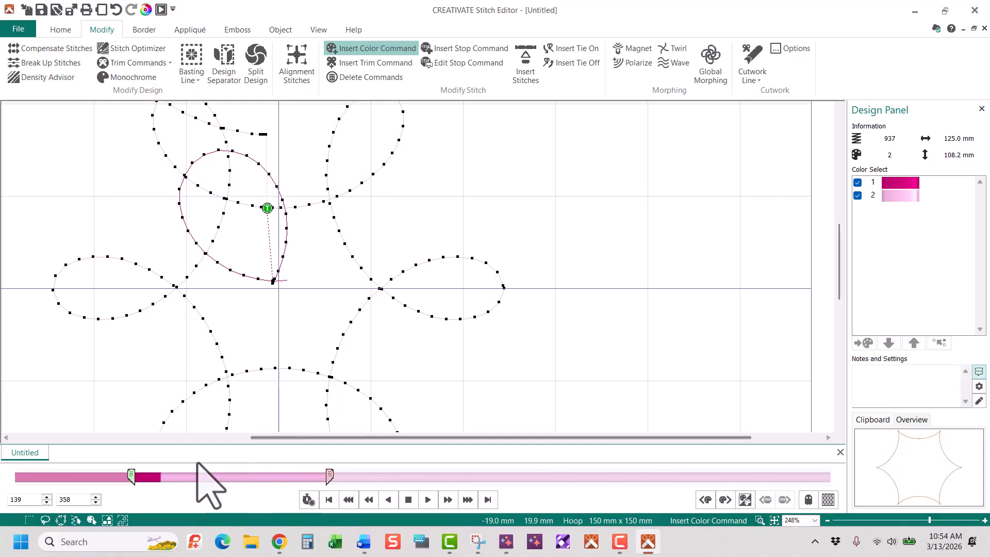
drag(132, 476, 269, 476)
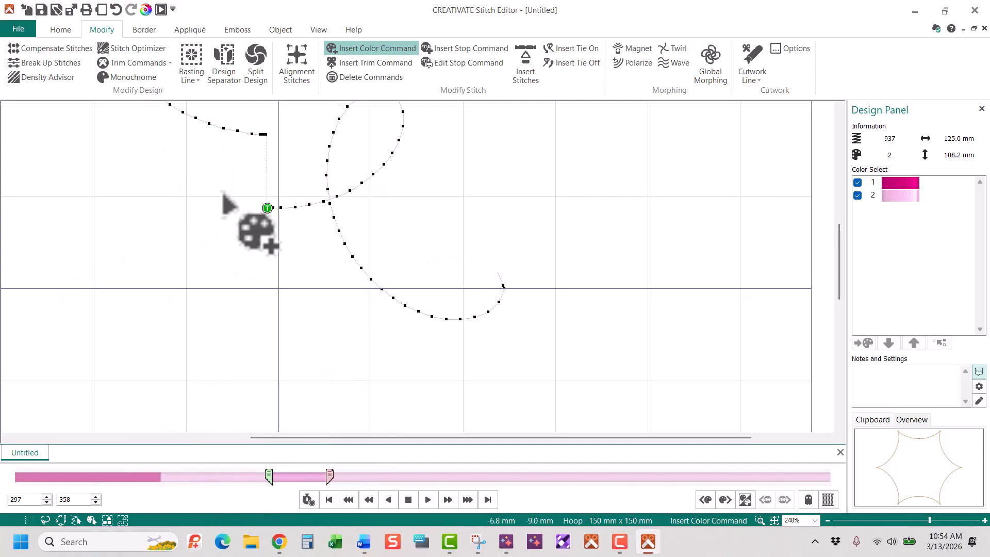
click(269, 165)
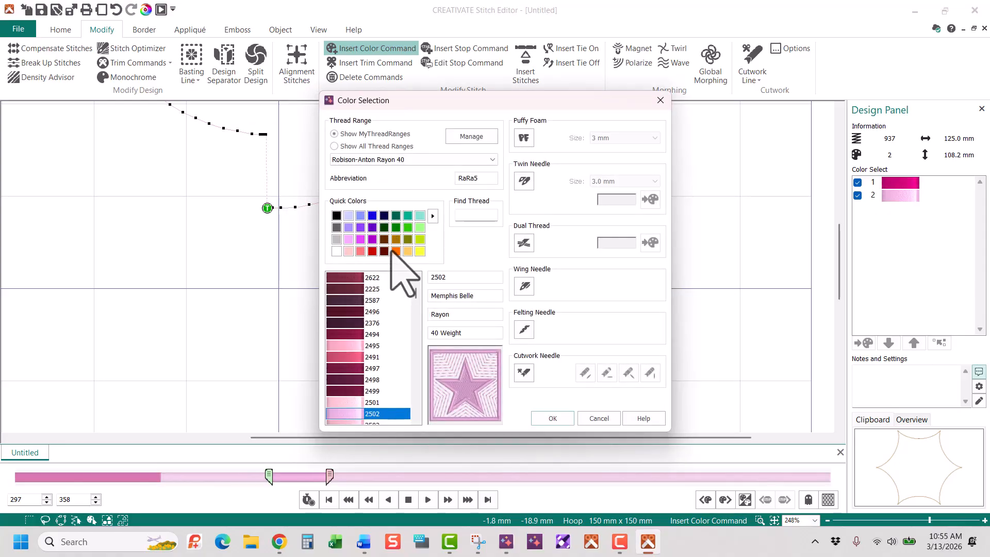
click(394, 251)
click(552, 418)
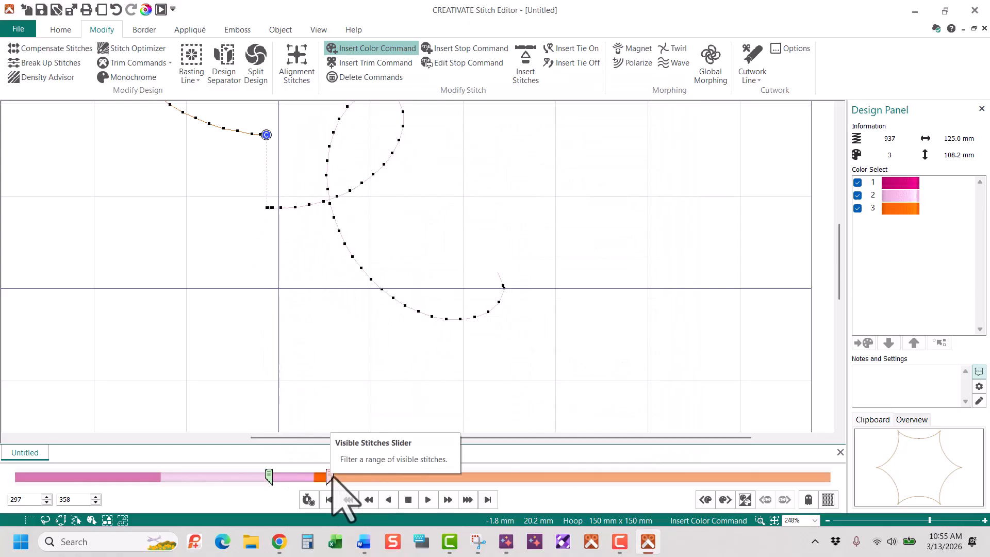
Extend the visible stitches to 539 and insert a color command at the jump after the orange spiral, using thread 2578 Harvest Green
drag(330, 476, 488, 476)
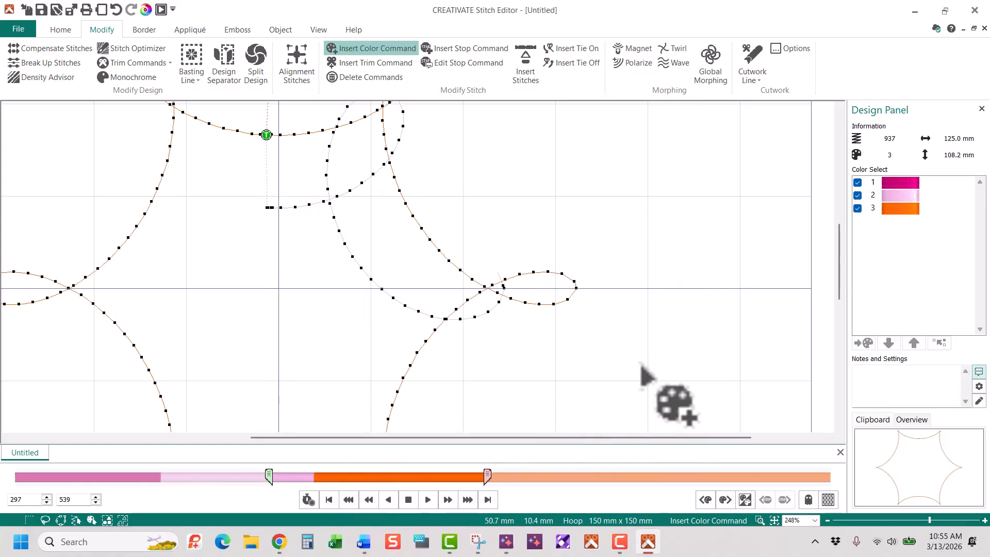
drag(844, 276, 840, 243)
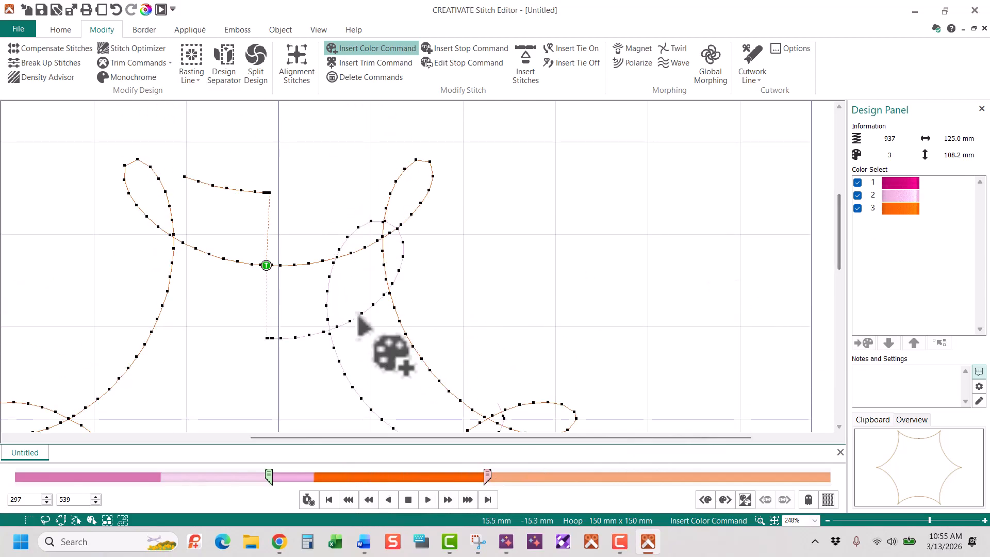
click(272, 219)
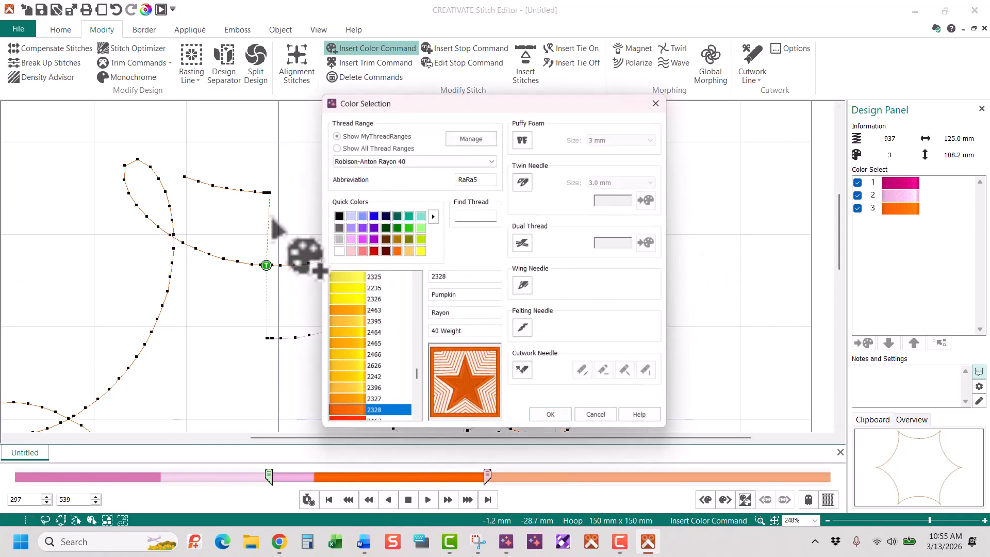
click(410, 227)
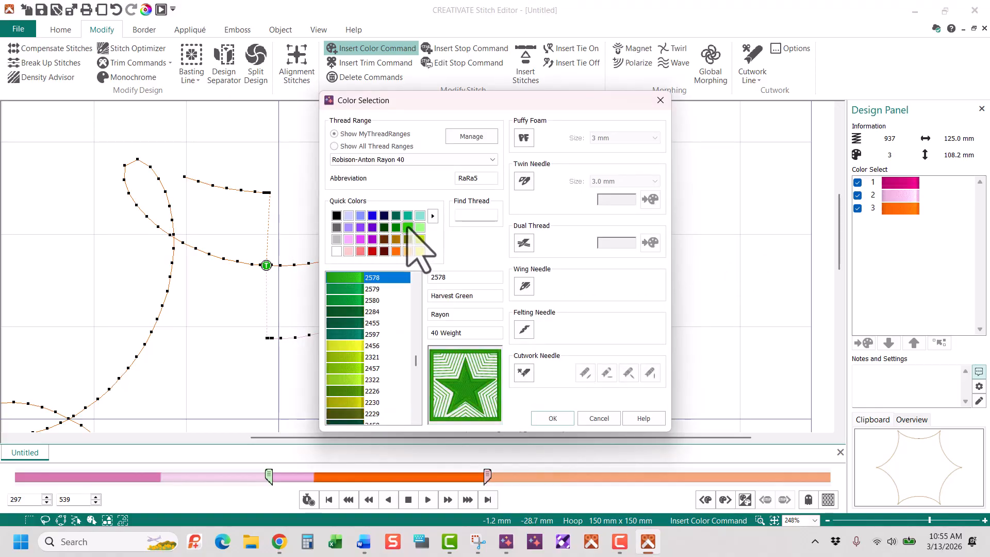
click(566, 419)
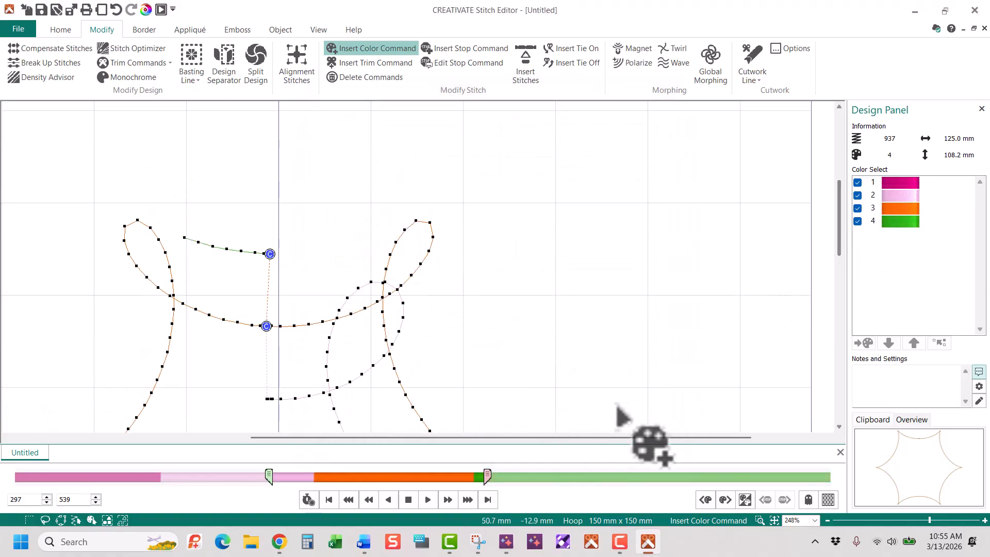
Extend the visible stitches to 738 and insert a color command at the jump after the green spiral, using thread 2515 Bluestone
drag(487, 477, 646, 482)
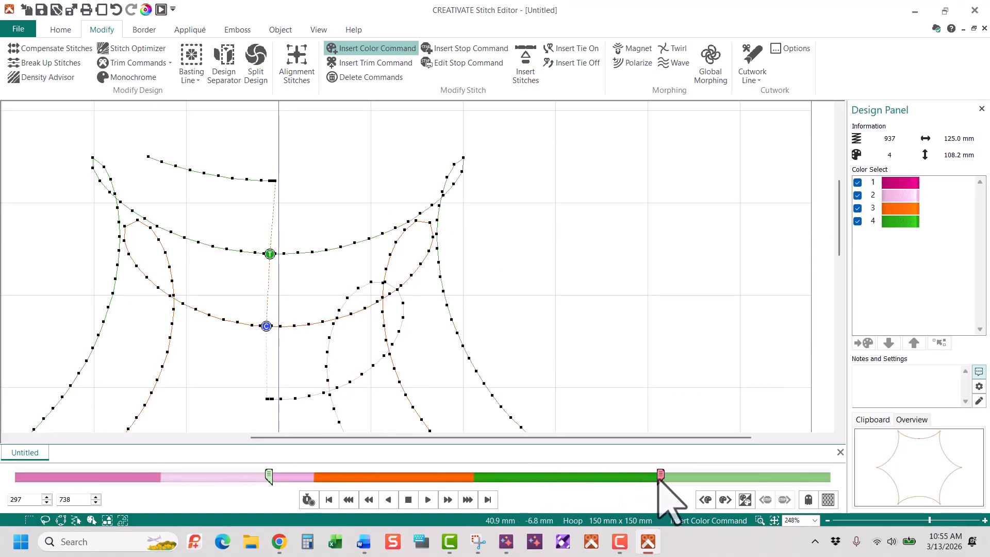
click(271, 213)
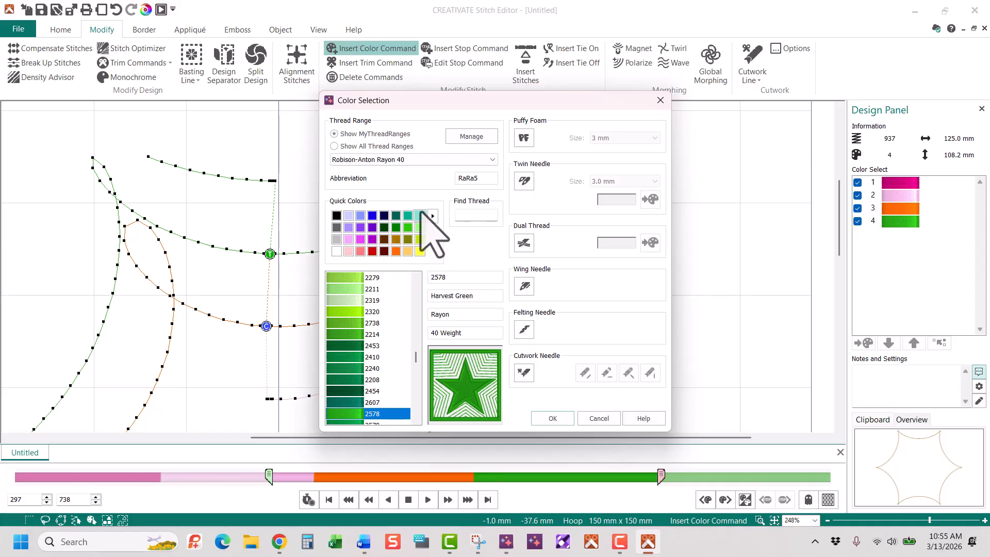
click(407, 216)
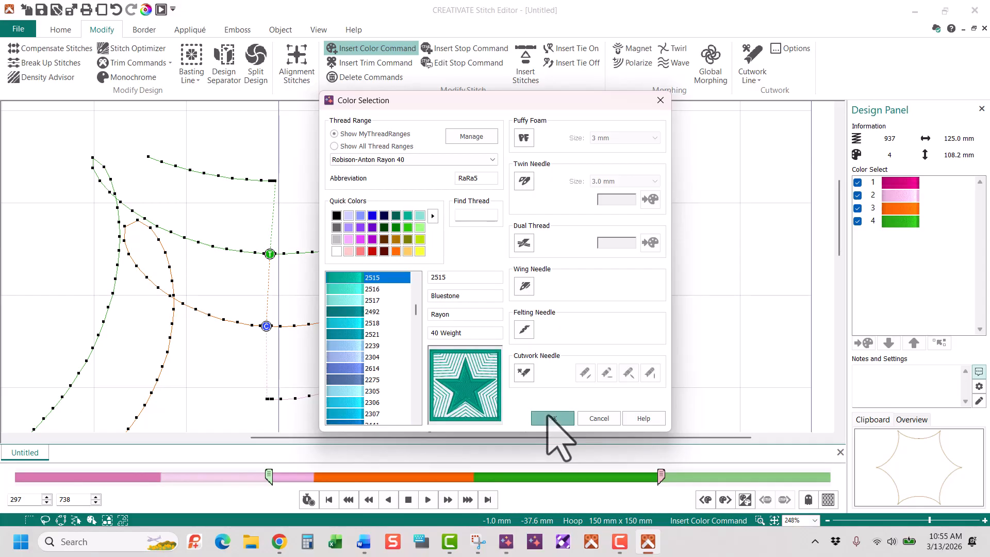
click(552, 419)
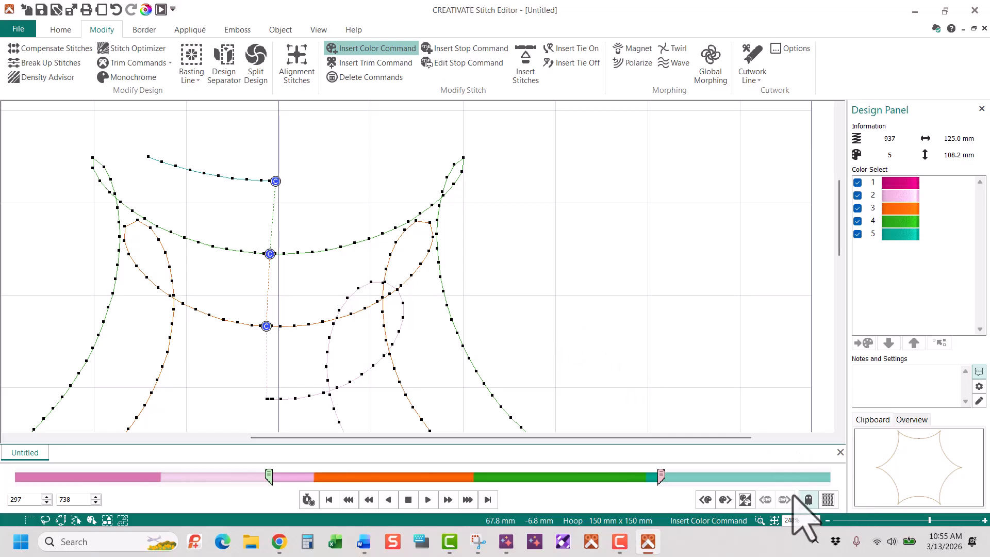
Show all stitches of the design again and fit the whole hoop in the view
click(828, 499)
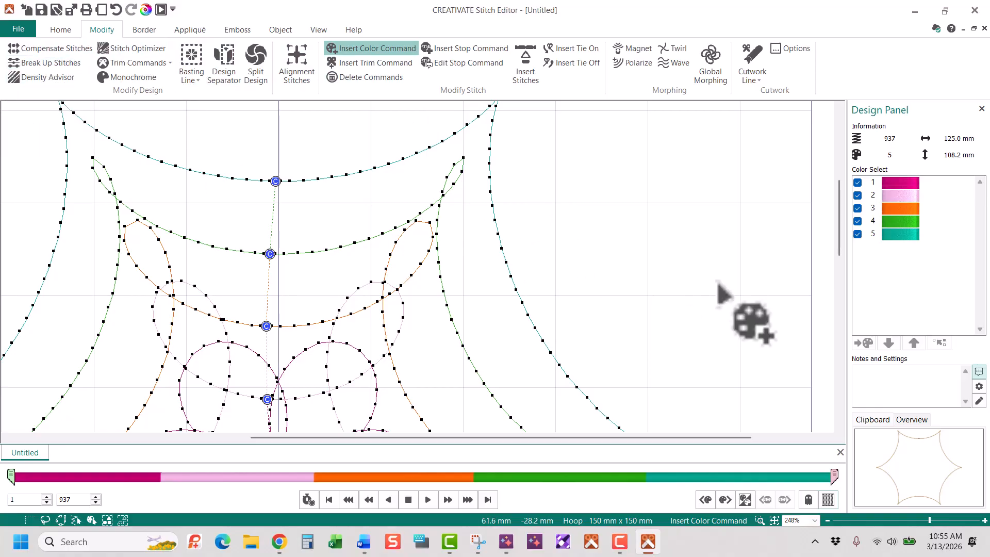
click(58, 31)
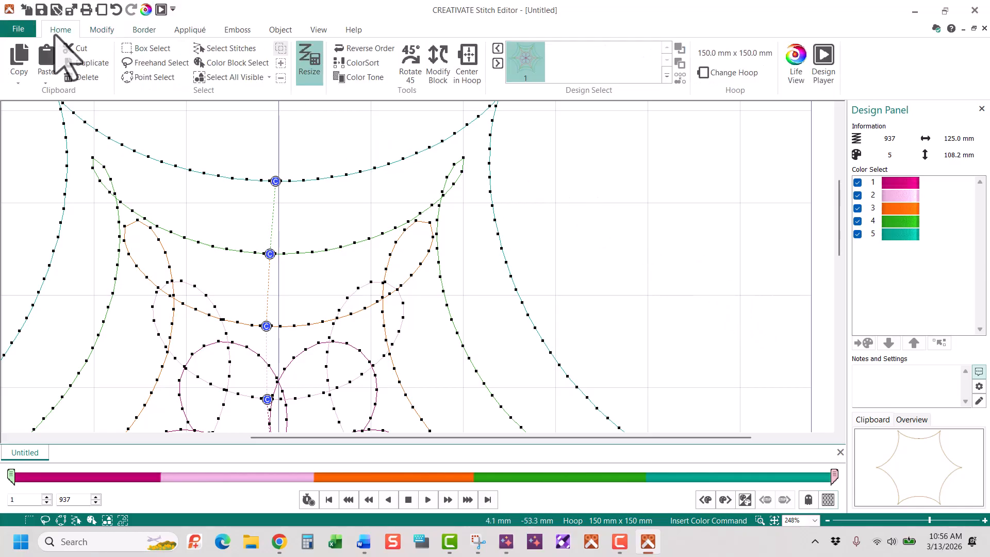
click(774, 520)
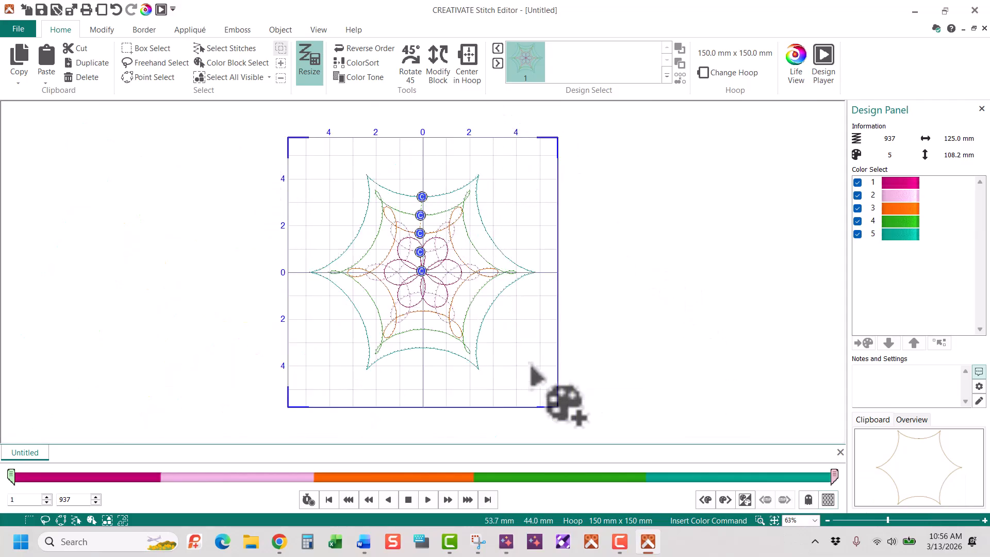
click(759, 520)
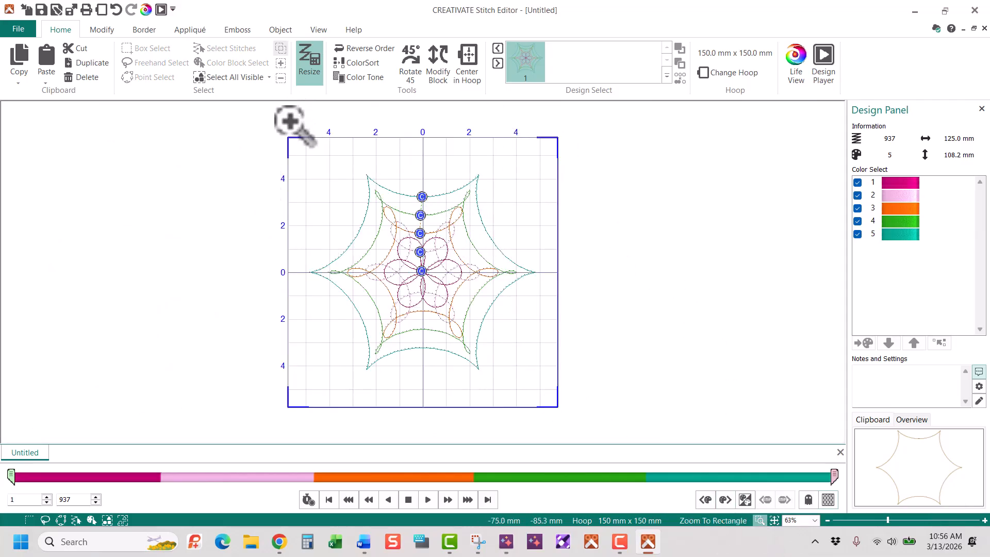
drag(281, 132, 571, 421)
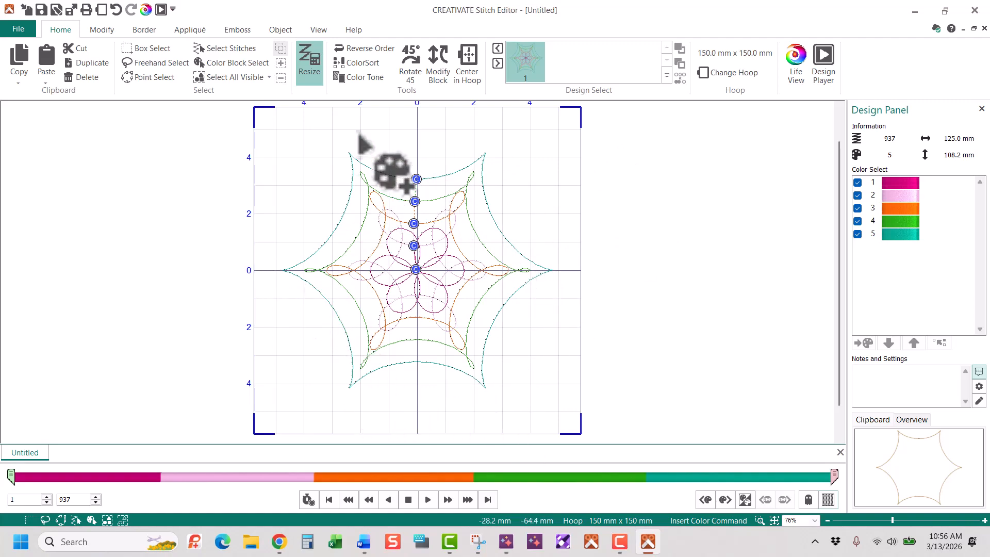
Hide color blocks 1 through 4, leaving only the outer teal spiral visible
click(857, 182)
click(858, 195)
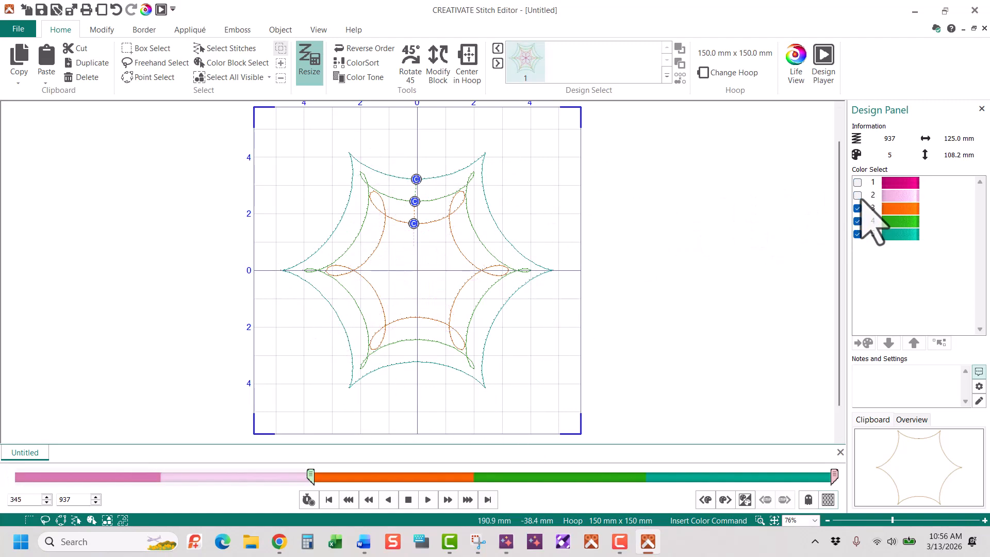
click(857, 209)
click(857, 221)
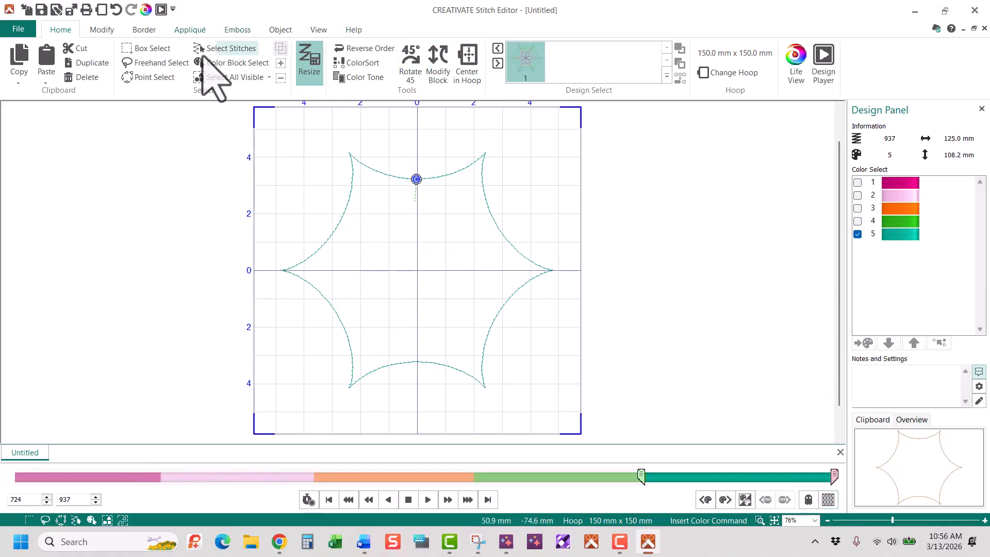
Cut the visible outer teal spiral and paste it back as a separate design
click(236, 77)
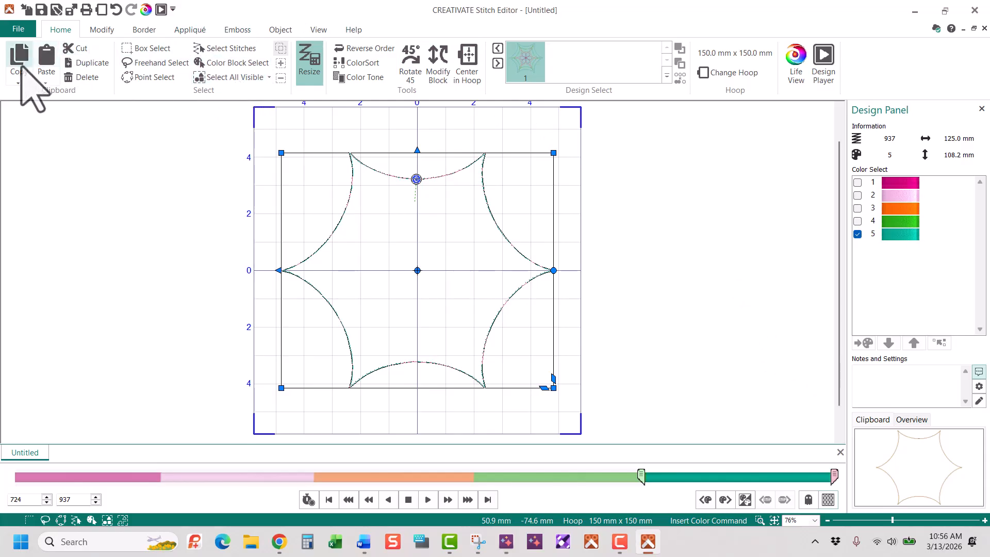
click(82, 48)
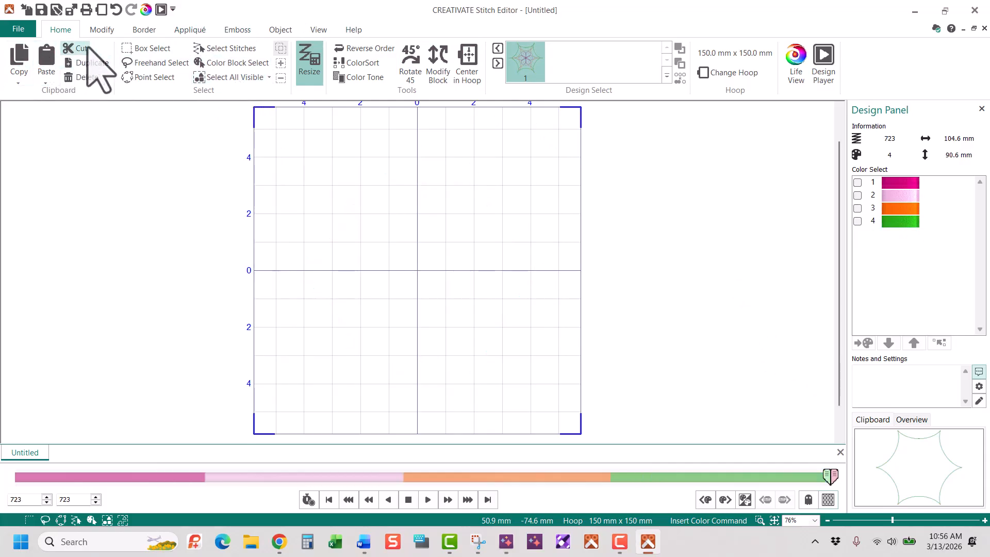
click(44, 83)
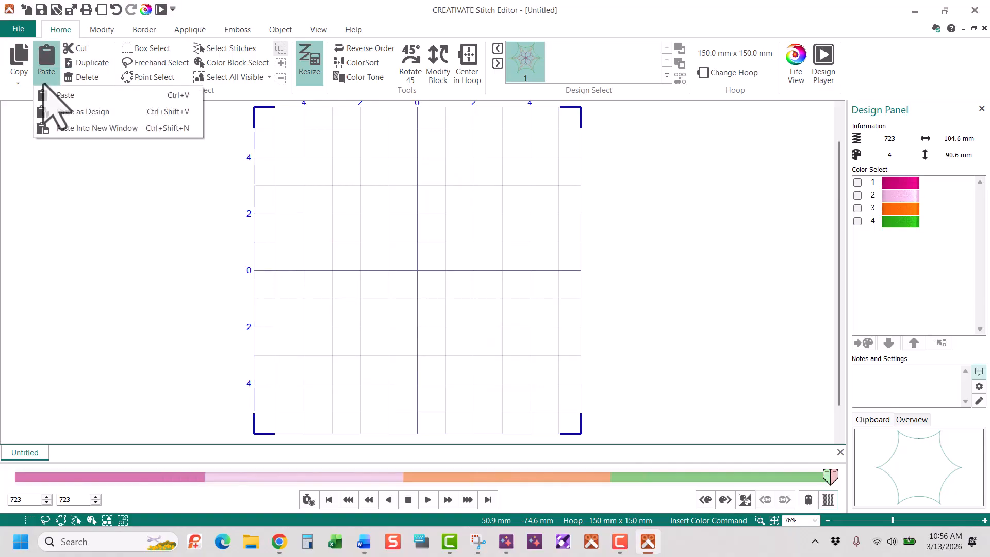
click(77, 112)
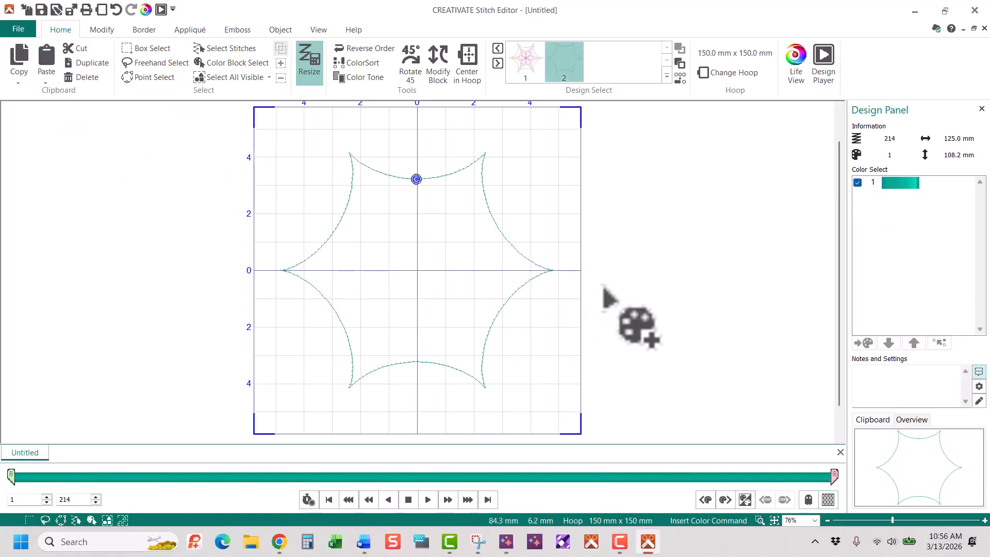
Select the first design and make all four of its color blocks visible
click(526, 65)
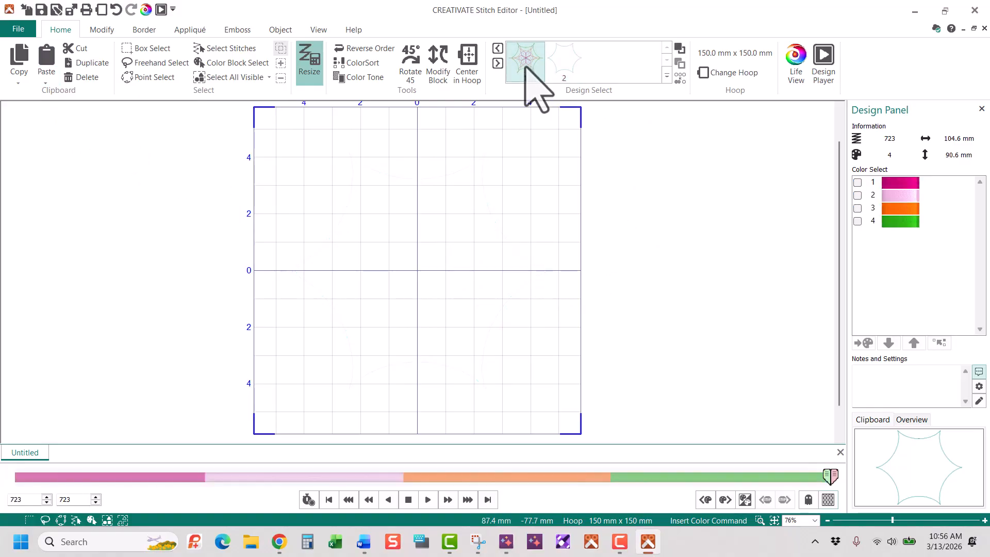
click(857, 182)
click(857, 196)
click(857, 208)
click(857, 222)
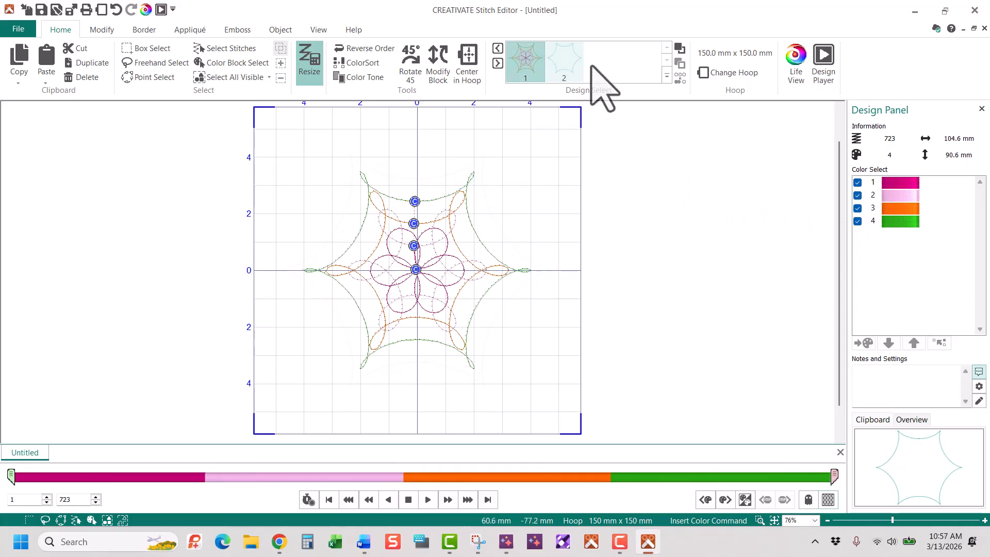
Isolate and delete the pale pink second spiral from the first design, and show all of its remaining stitches
click(572, 75)
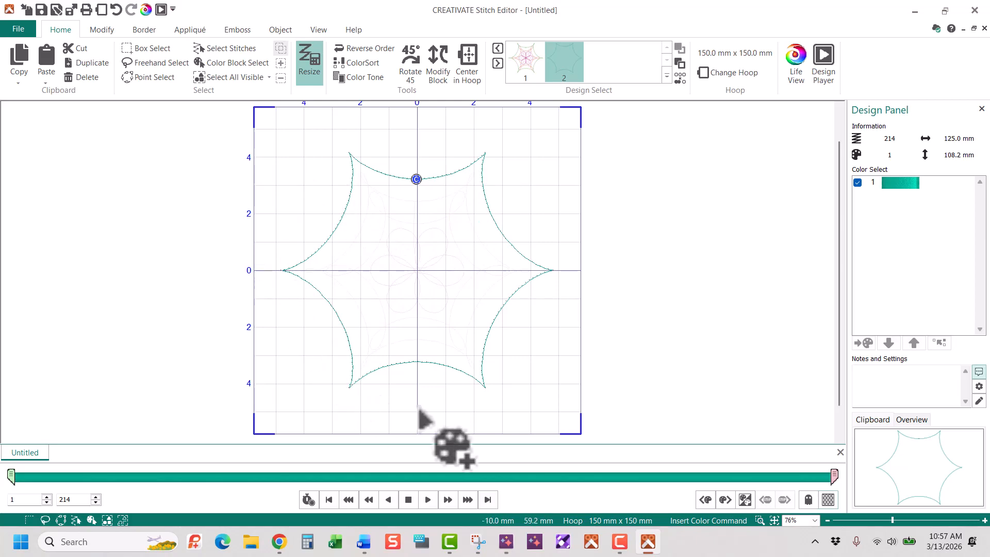
click(530, 66)
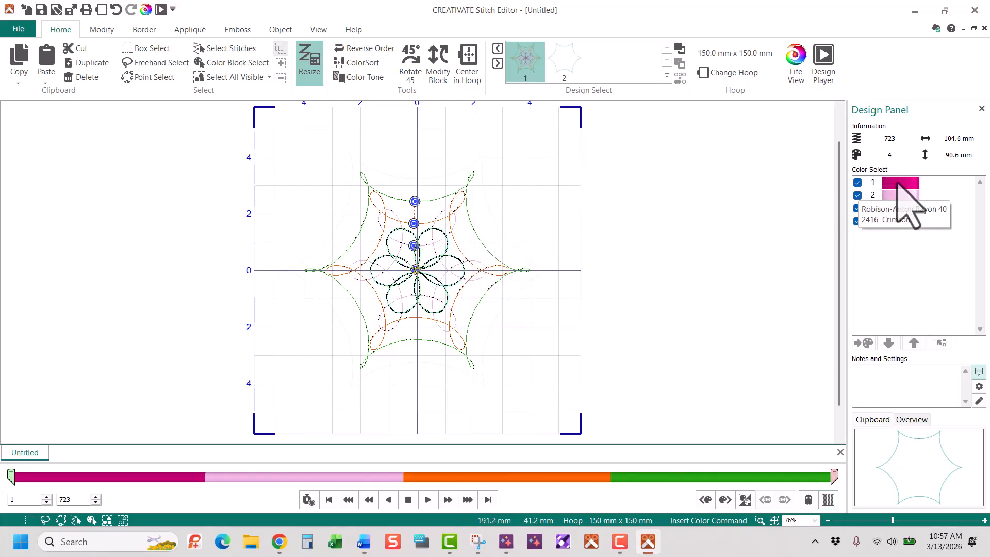
click(857, 182)
click(858, 208)
click(858, 221)
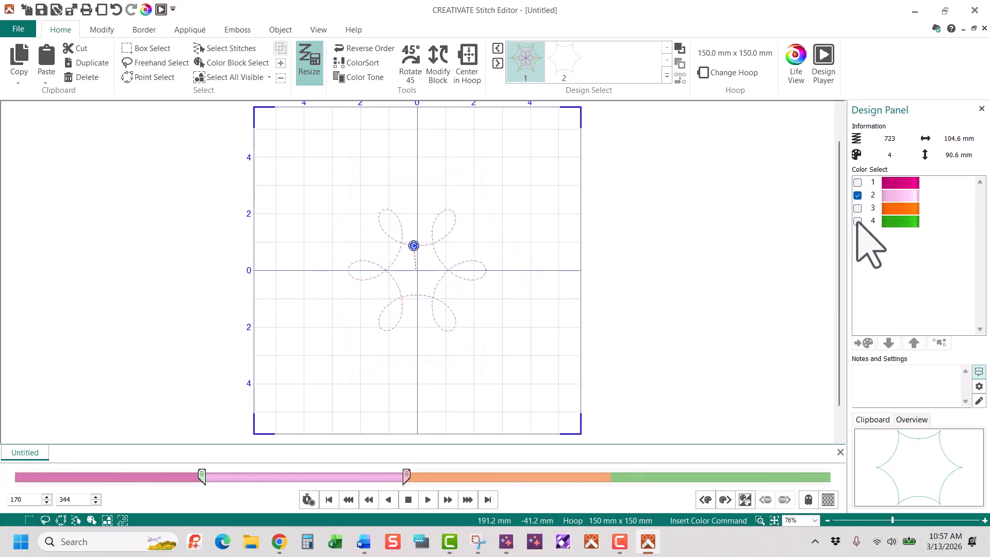
click(226, 77)
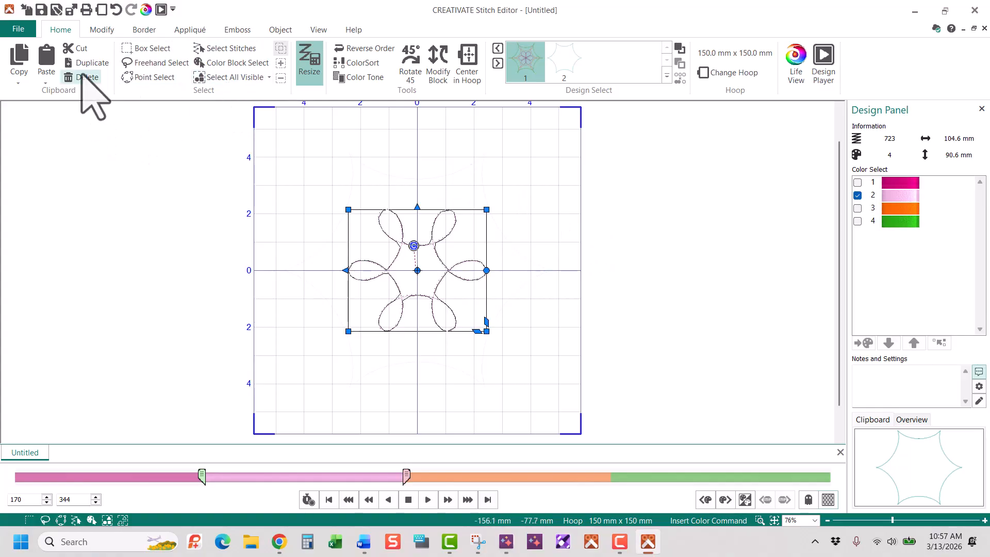
click(81, 77)
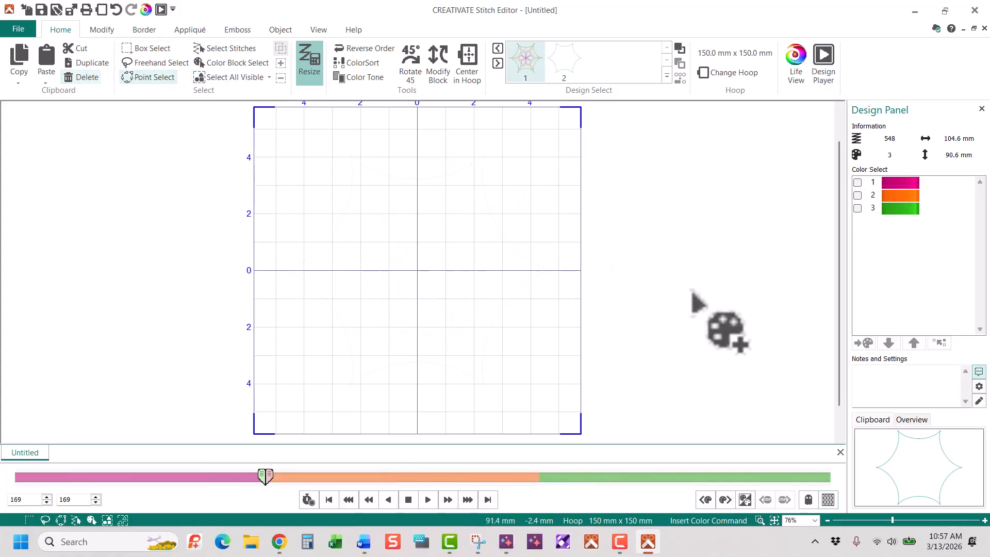
click(828, 499)
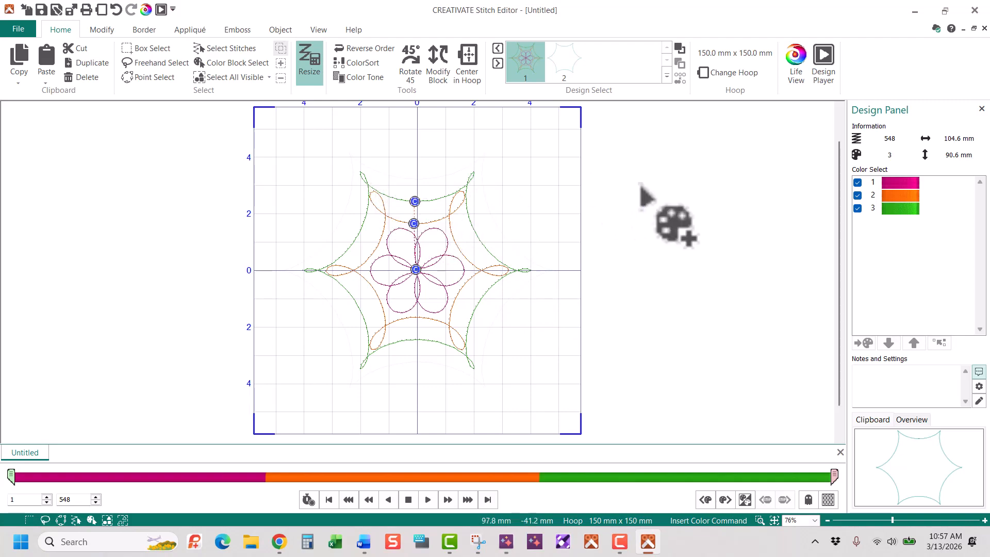
Isolate and delete the green spiral from the first design, and preview the remaining spirals in Life View
click(857, 196)
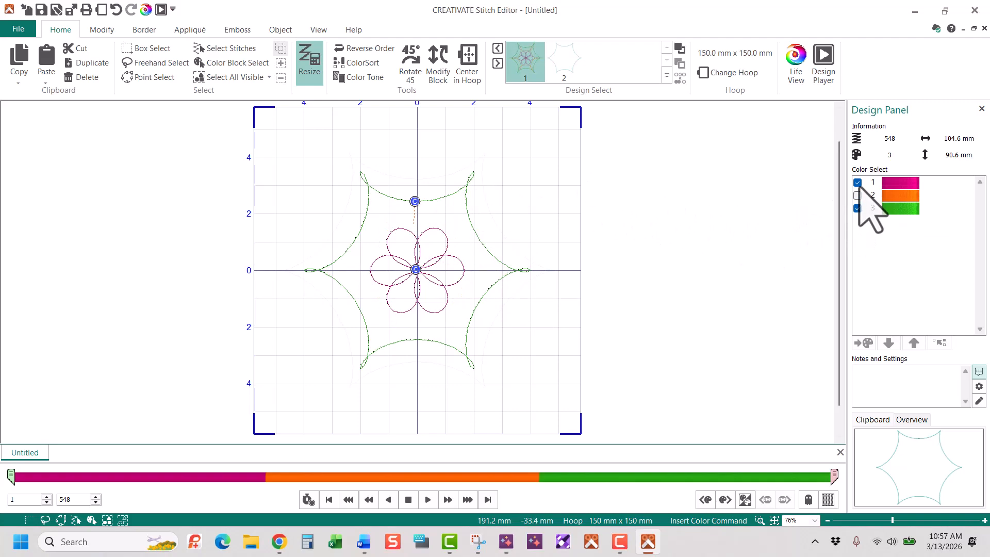
click(858, 183)
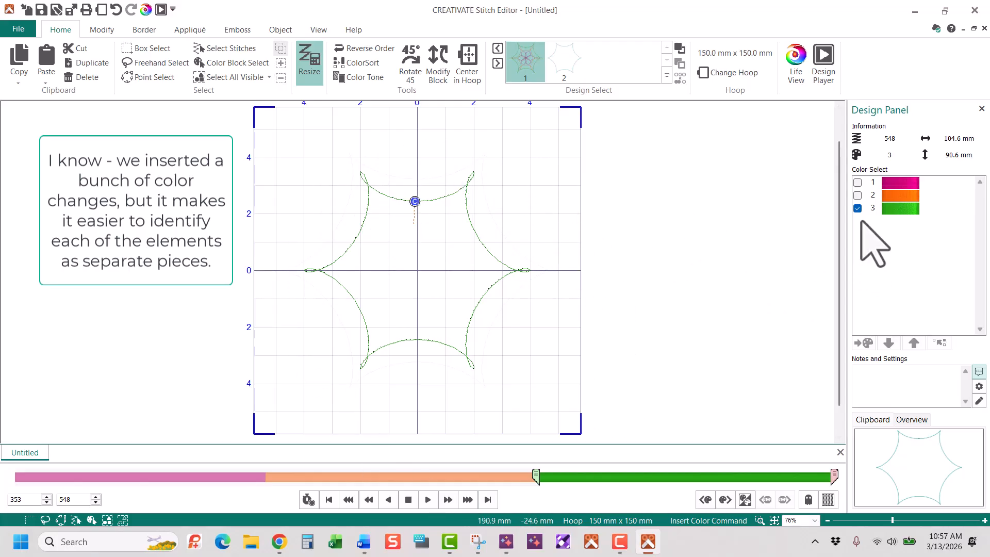
click(235, 78)
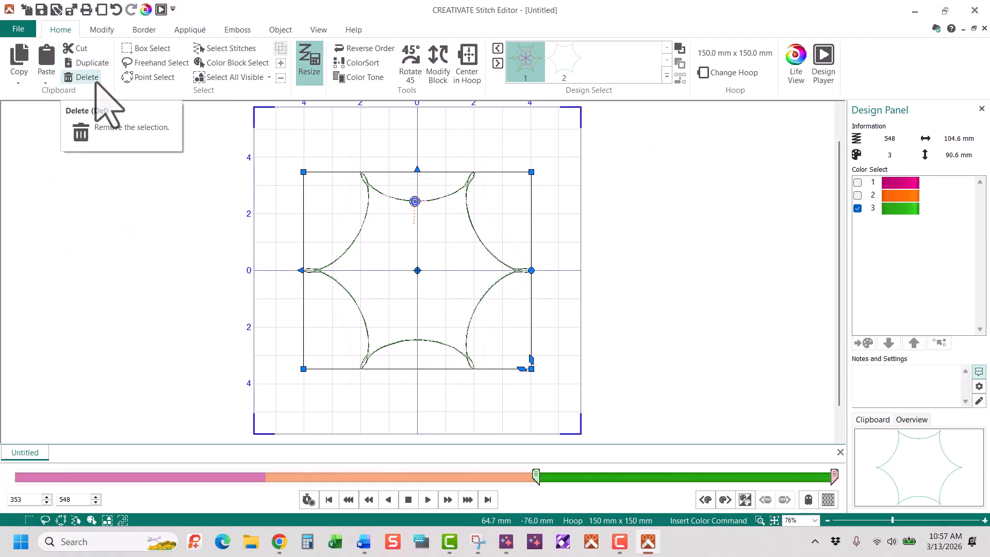
click(87, 77)
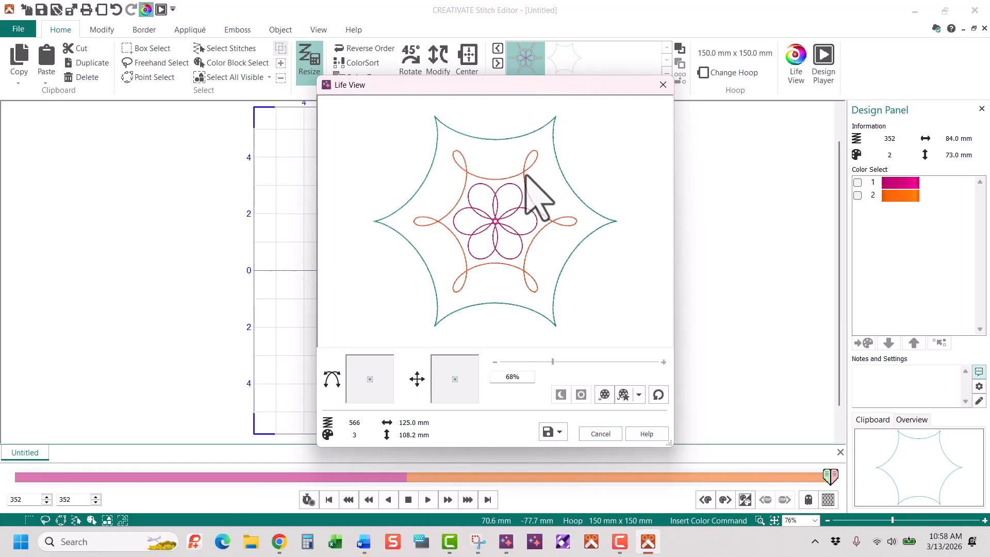
click(663, 84)
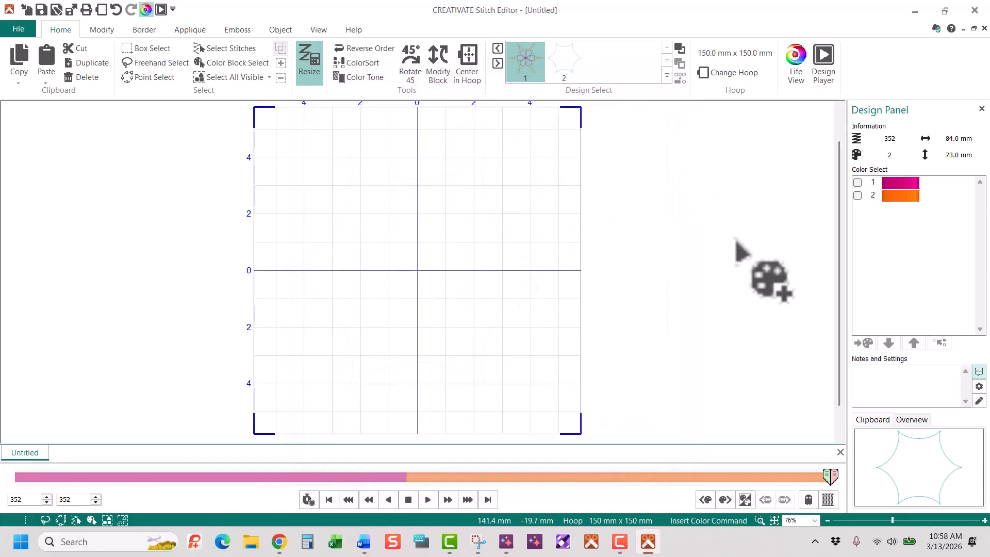
Display only the orange spiral, color block 2, of the first design
click(857, 183)
click(857, 182)
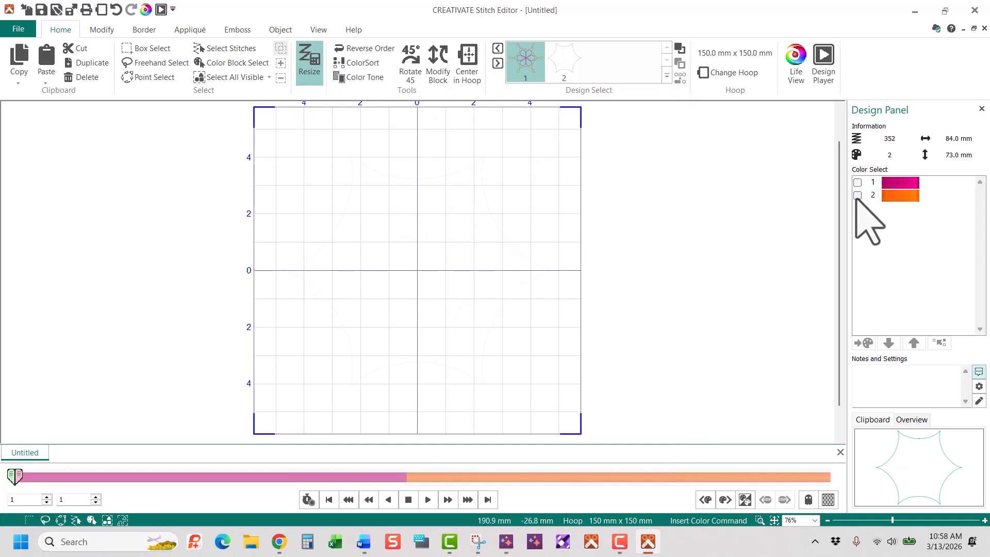
click(857, 195)
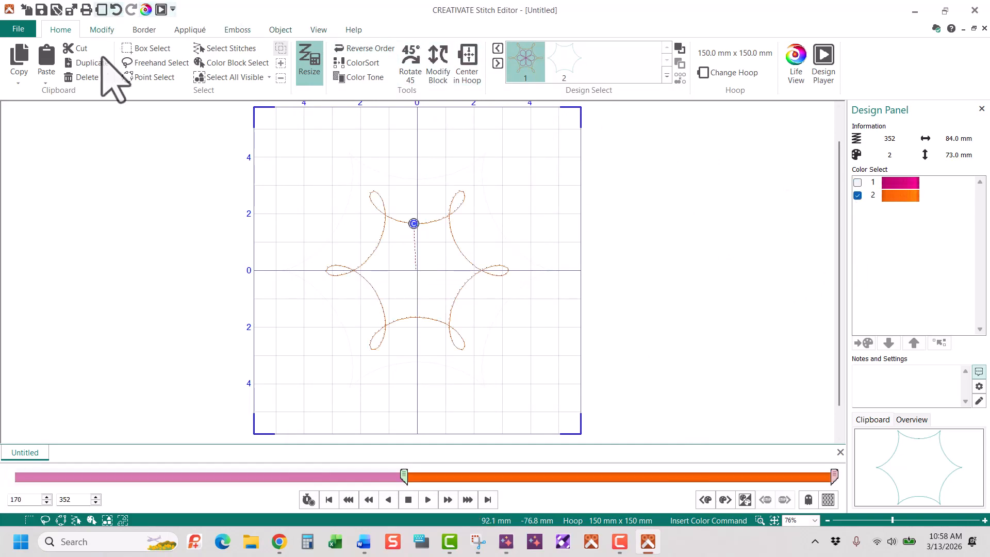
Select all visible stitches of the orange spiral, enlarge it to about 96 mm wide by 84 mm high, and preview it in Life View
click(243, 77)
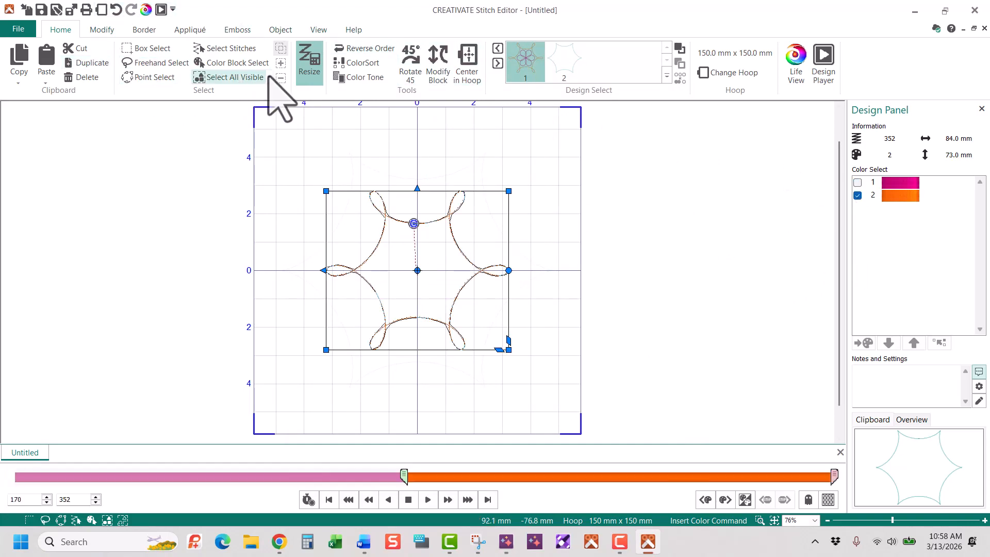
click(312, 62)
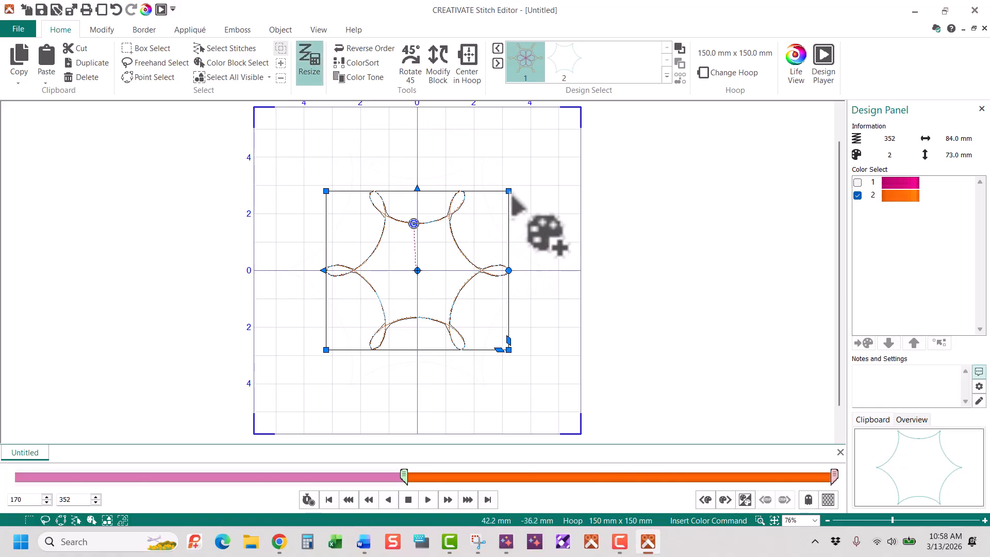
drag(512, 195, 525, 178)
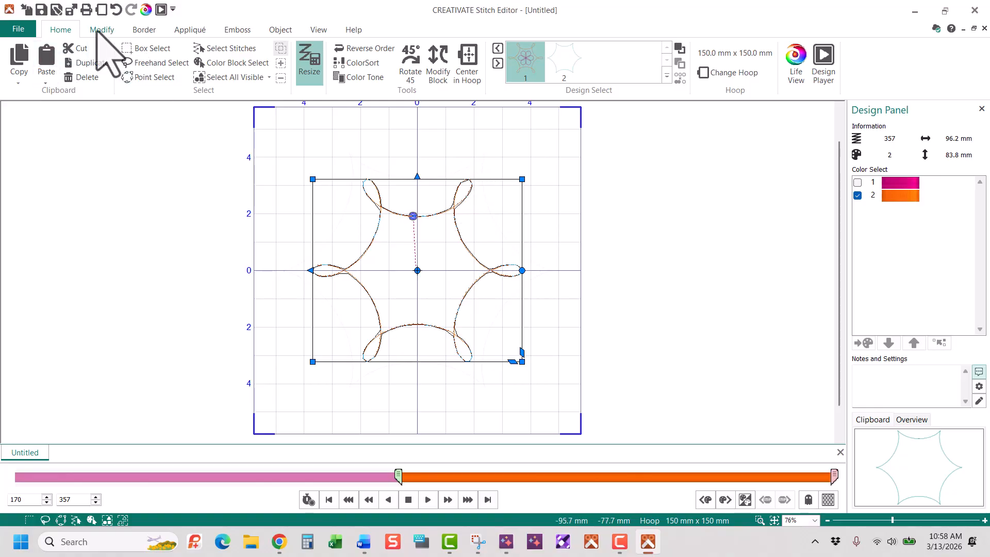
click(146, 9)
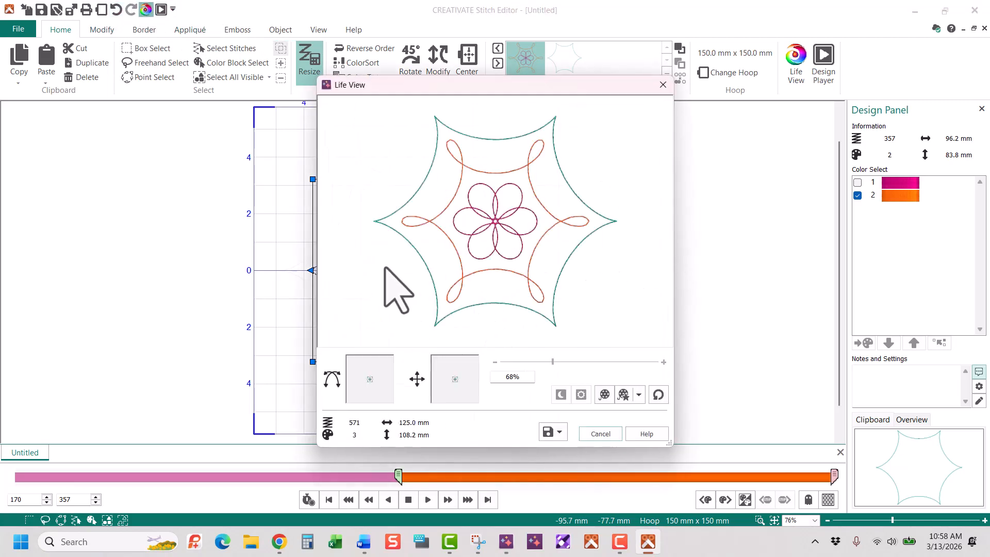
click(602, 433)
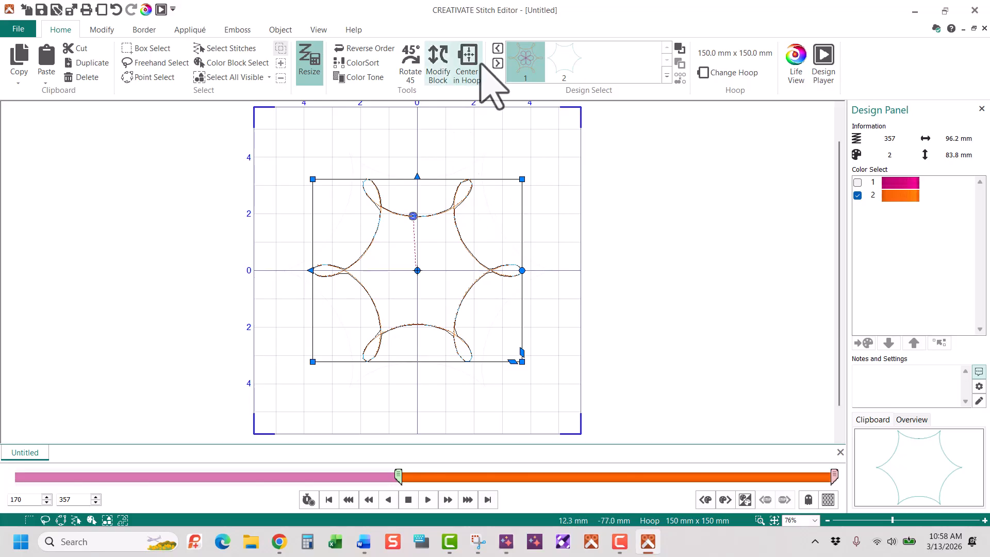
Display only color block 1 of the first design and select the magenta flower as an object
click(857, 182)
click(857, 195)
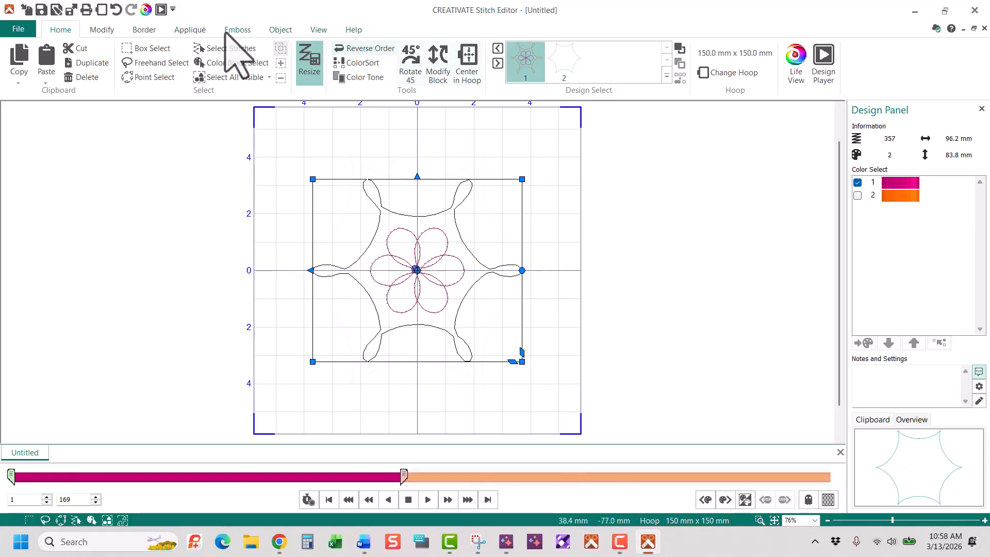
click(282, 31)
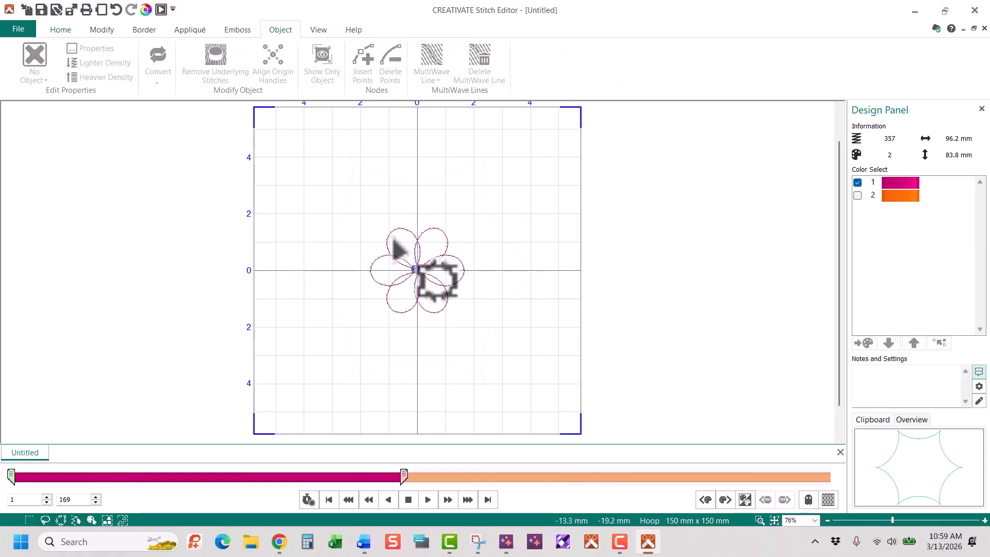
click(417, 245)
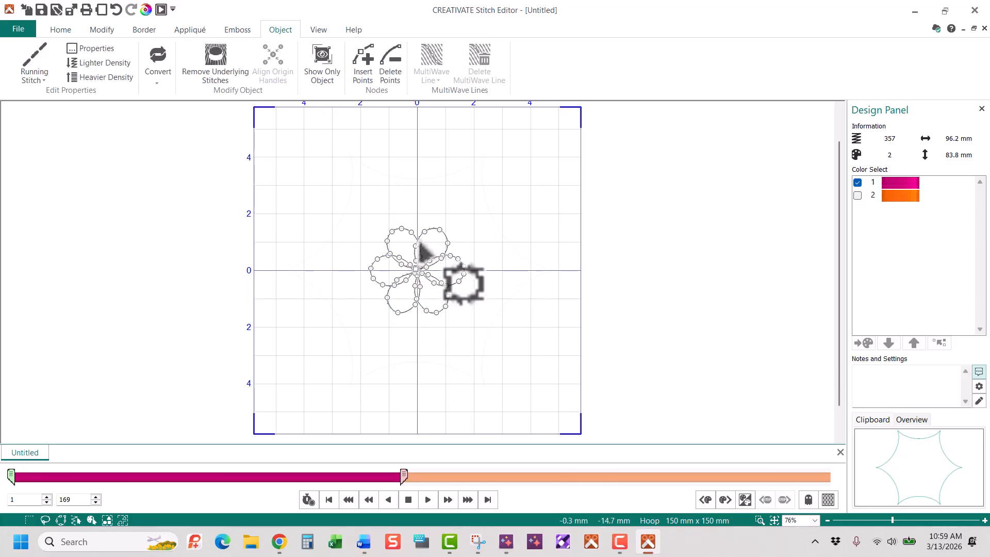
Convert the magenta flower from Running Stitch to a Motif Line using the Universal group, Candlewicking 2 category and pattern 1
right_click(418, 241)
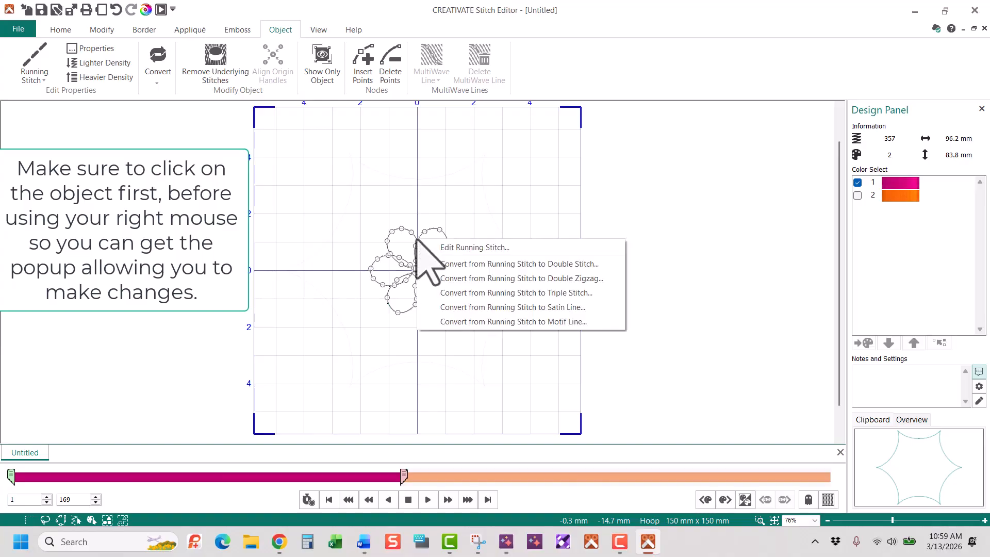
click(510, 321)
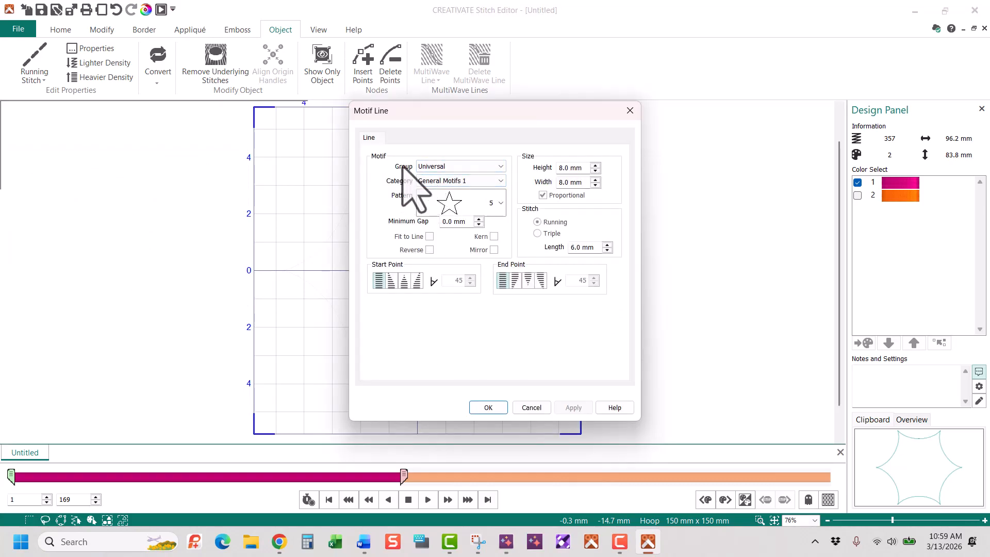
click(497, 167)
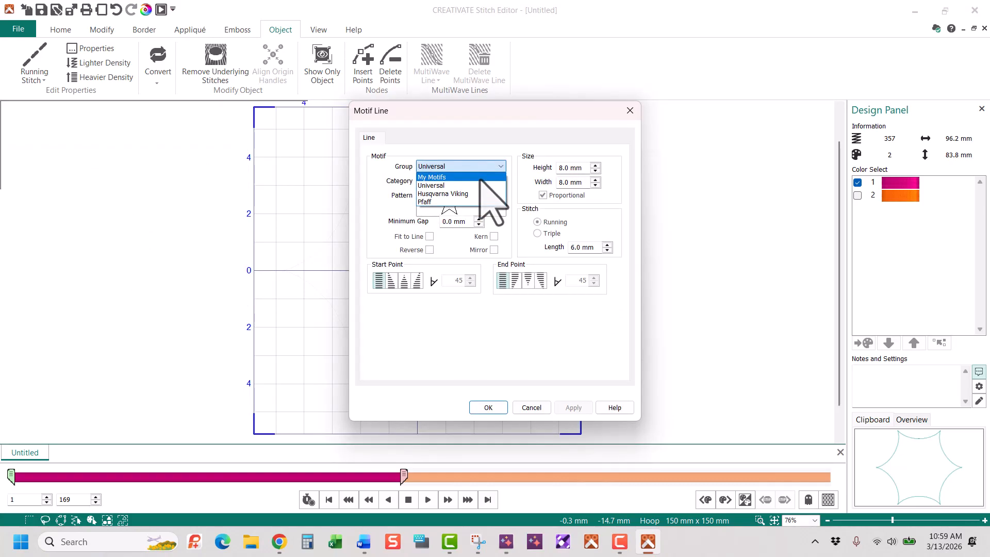
click(479, 186)
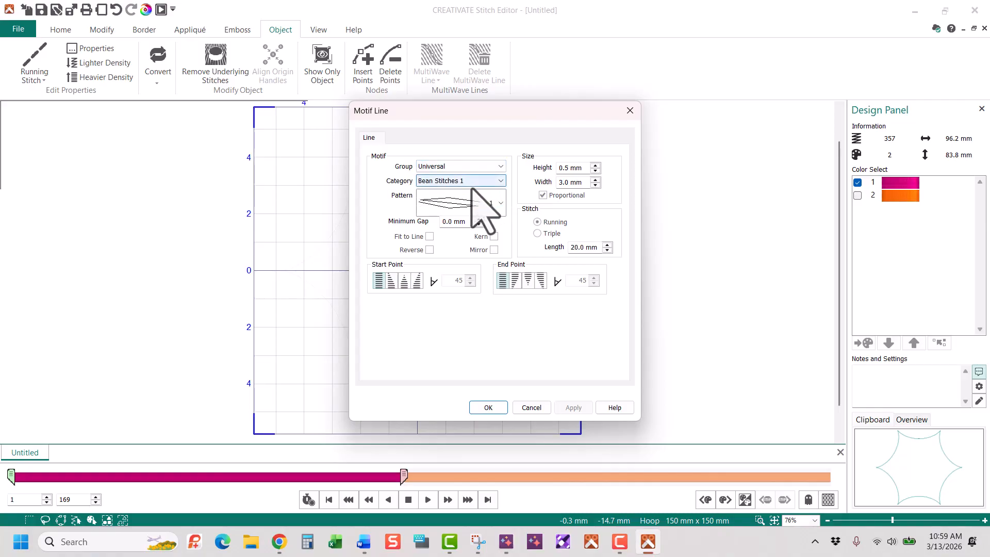
click(502, 183)
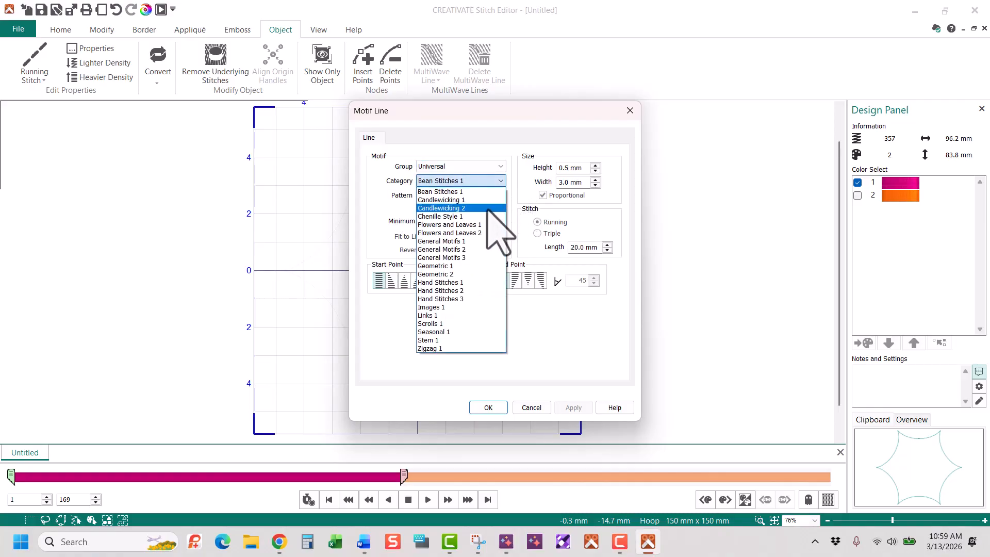
click(488, 209)
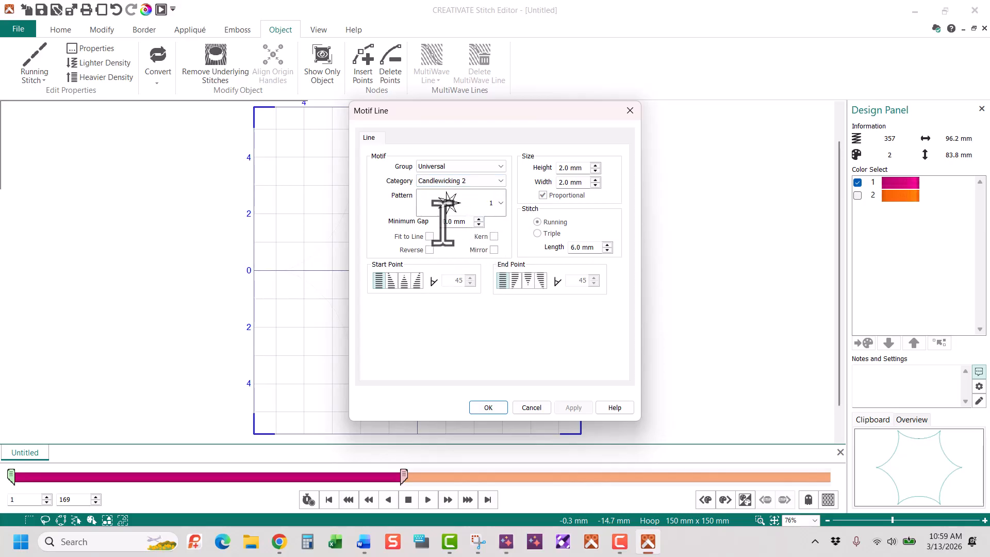
click(488, 407)
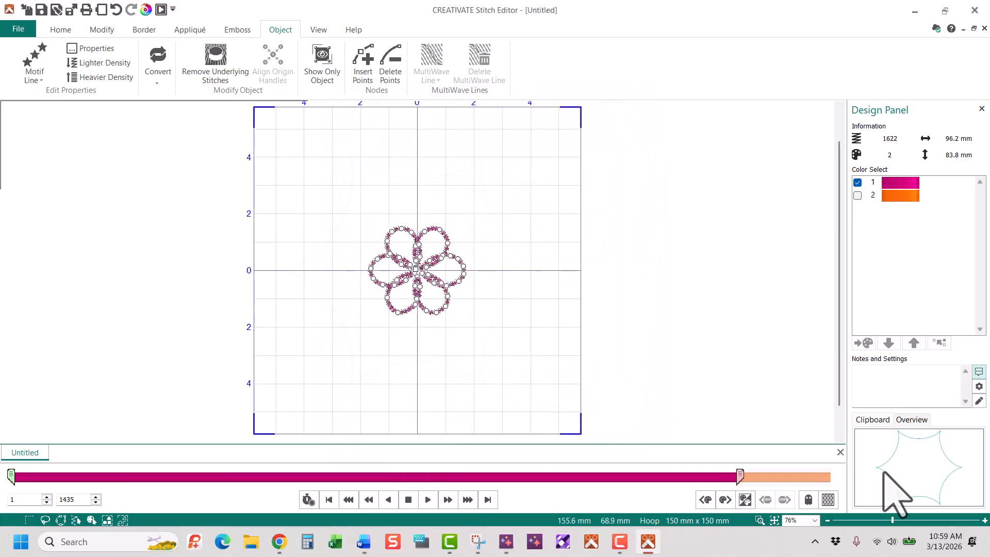
Edit the flower's motif line to use a minimum gap of 2.5 mm
click(760, 520)
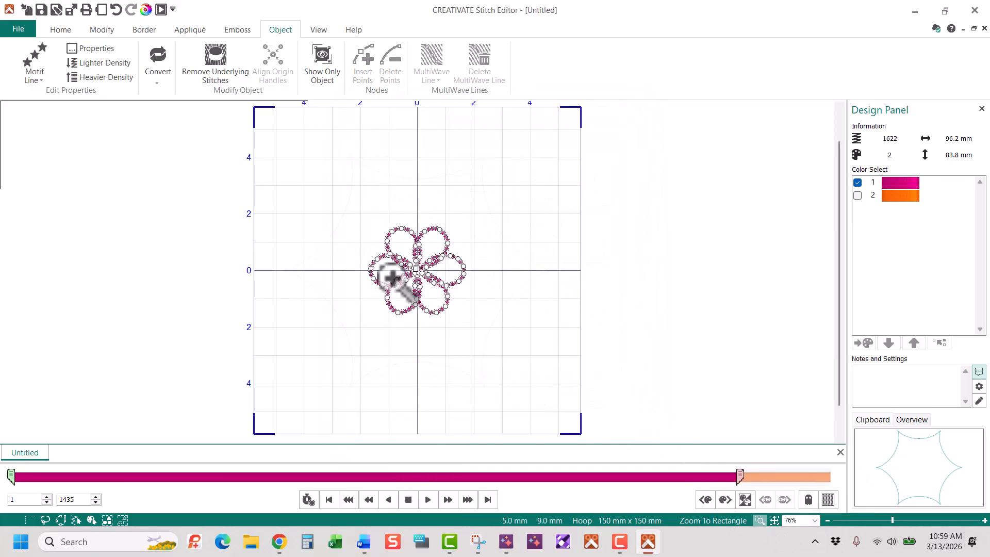
drag(343, 204, 505, 352)
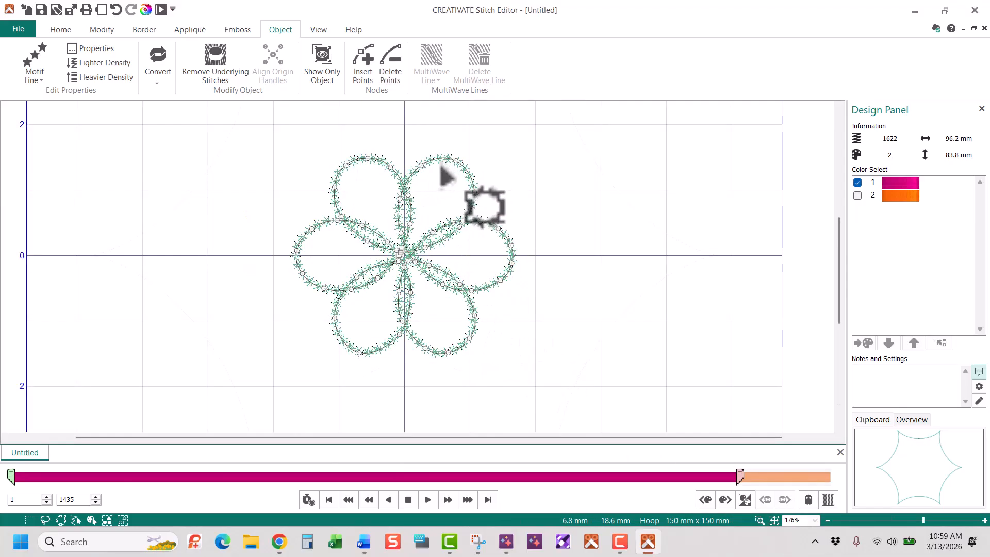
right_click(406, 190)
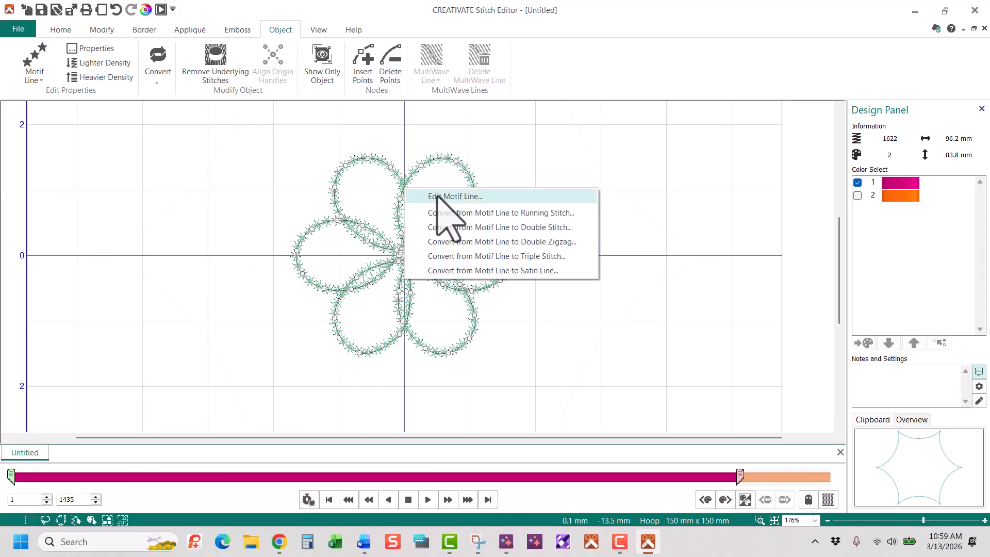
click(437, 197)
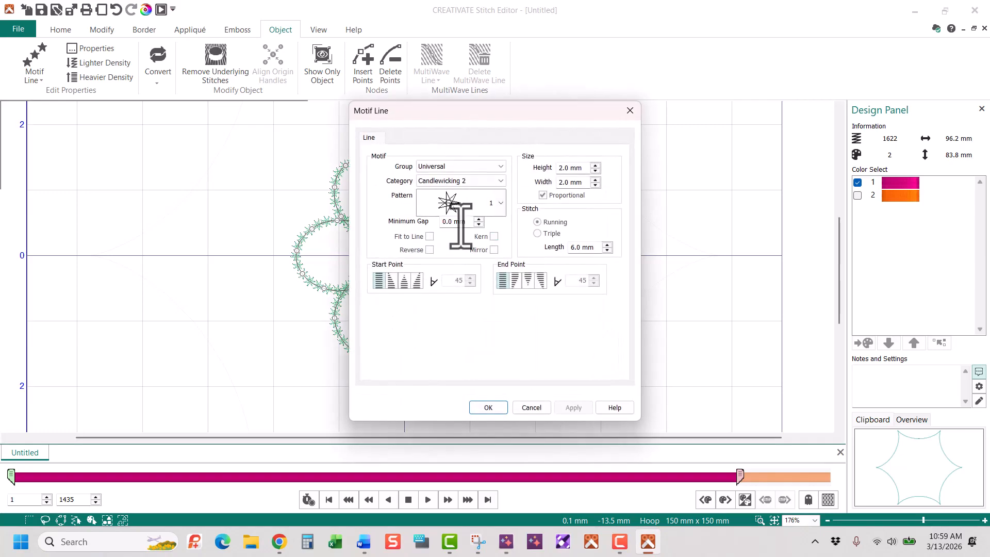
drag(467, 222, 362, 214)
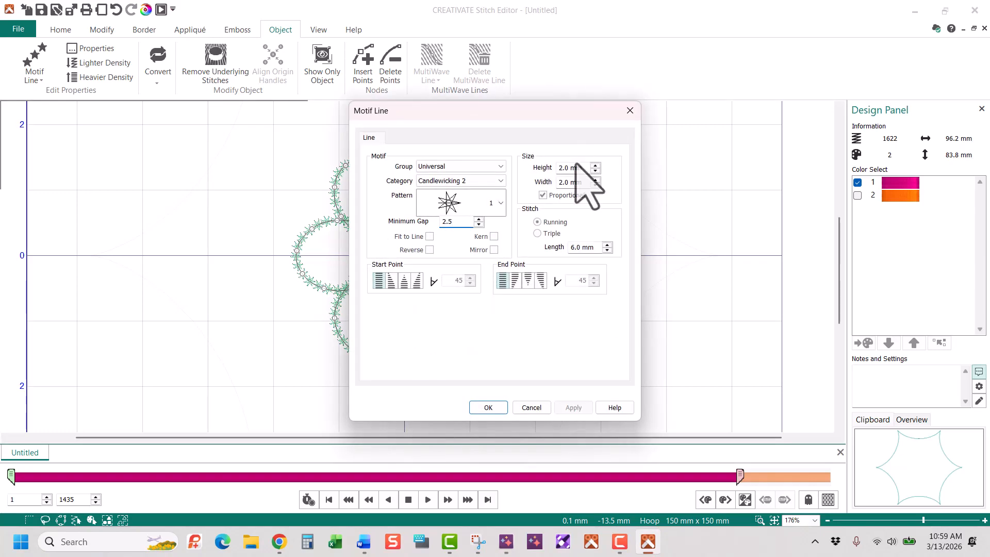
click(489, 408)
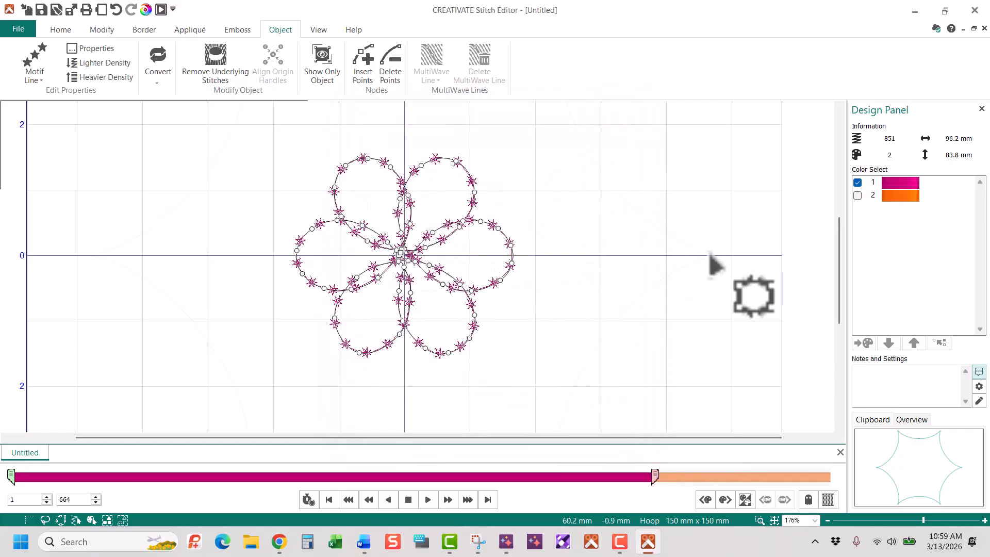
Preview the candlewicking flower in Life View, and make all stitches of the first design visible
click(155, 9)
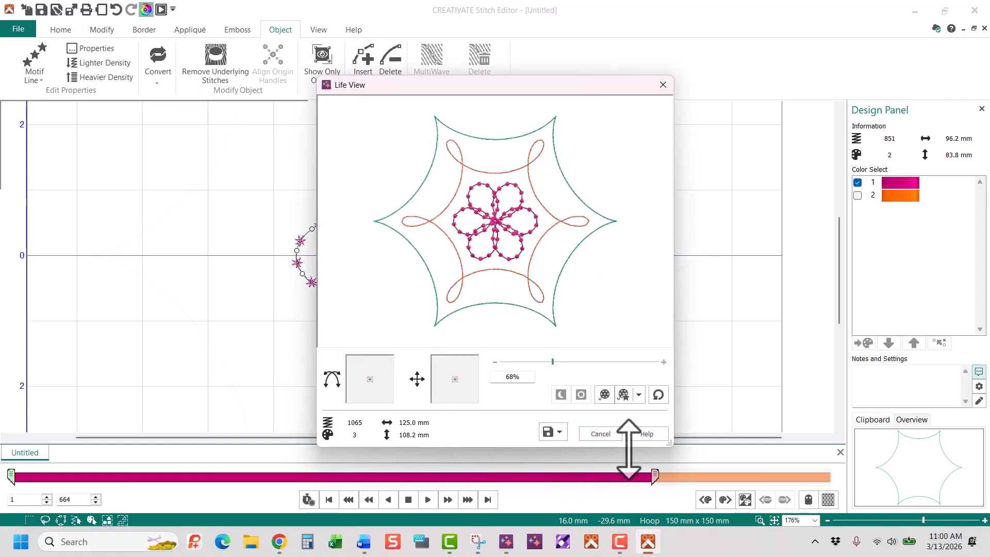
click(600, 434)
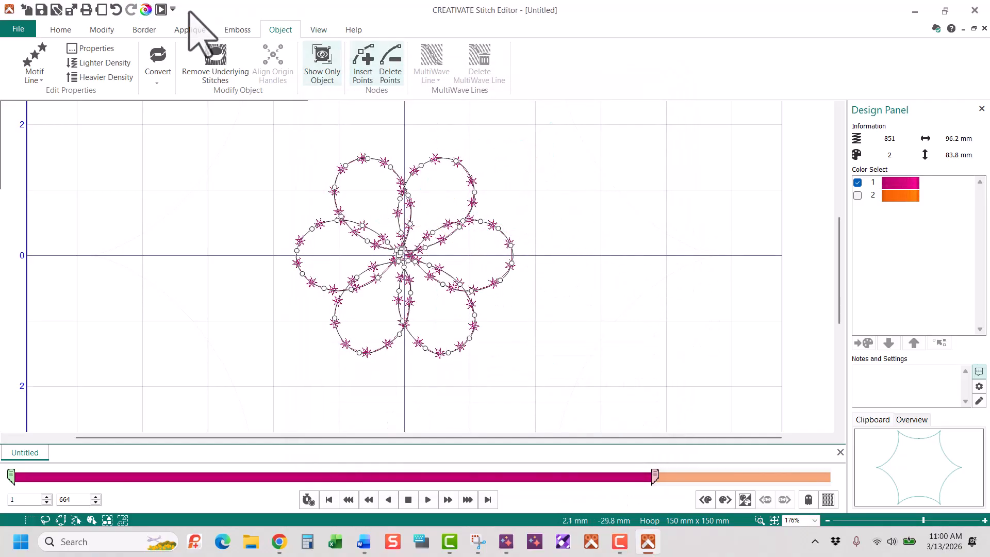
click(60, 30)
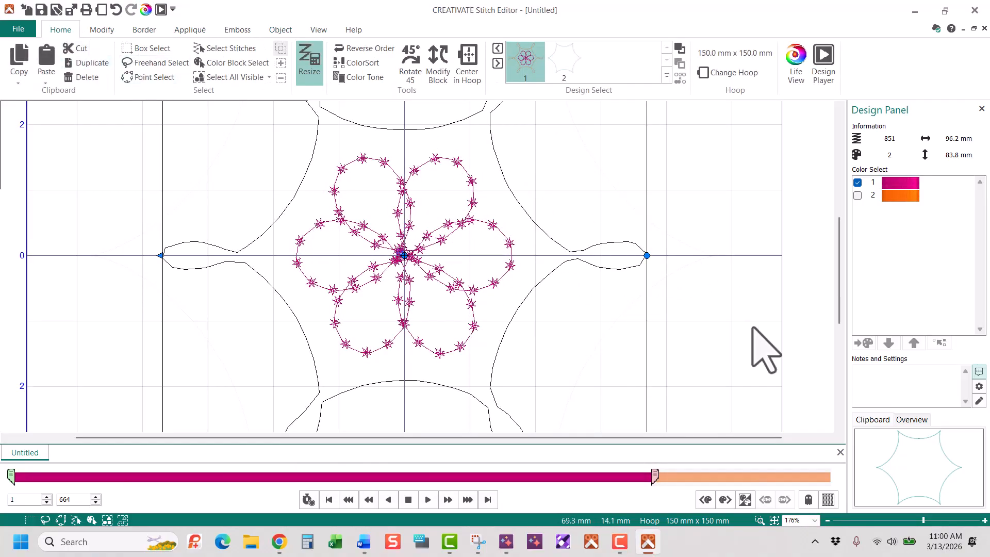
click(827, 500)
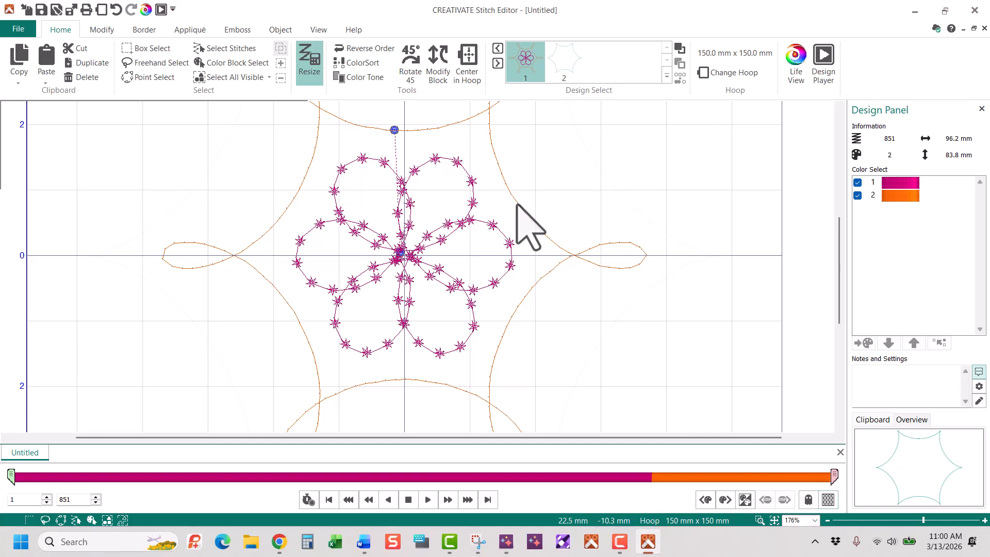
Copy all stitches of the green outer spiral and paste them as a separate third design
click(576, 62)
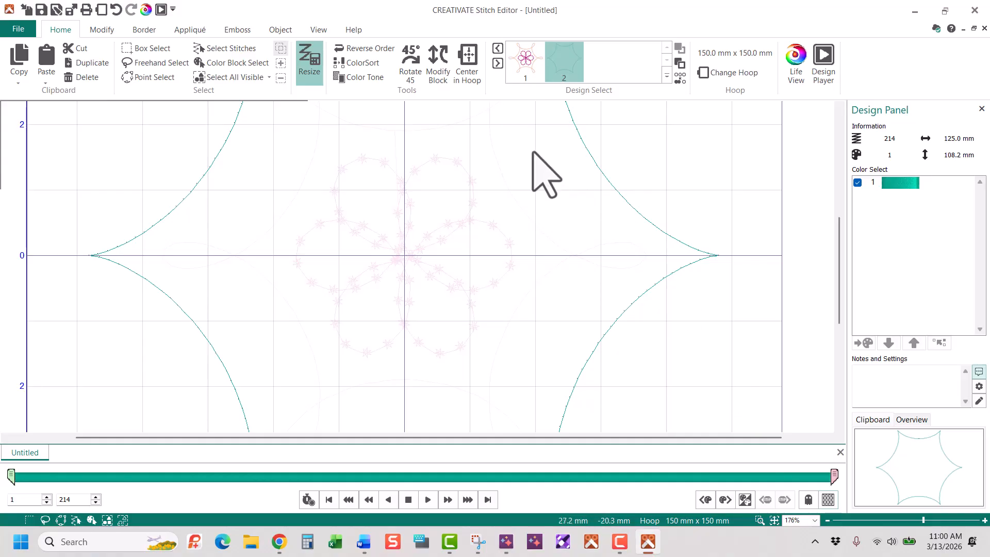
click(235, 79)
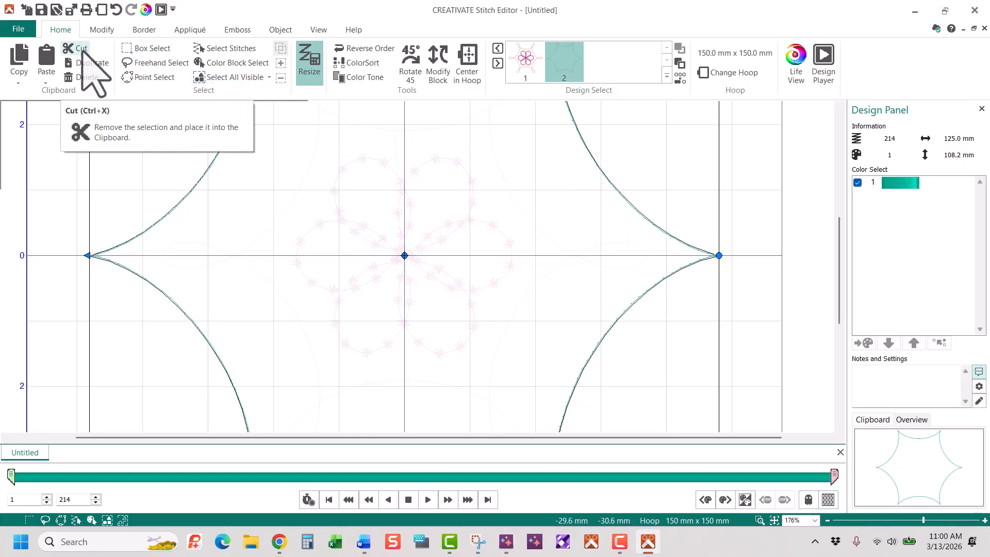
click(46, 83)
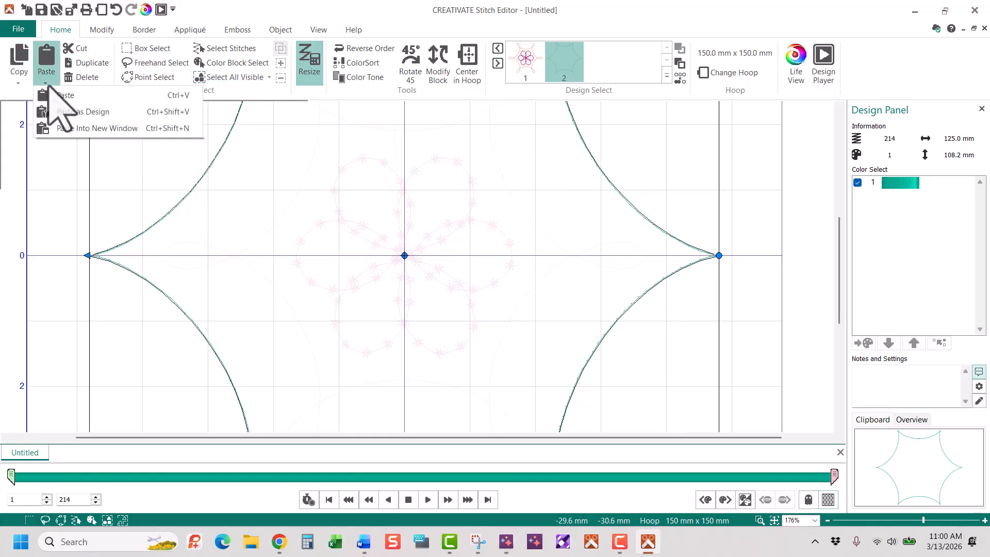
click(98, 112)
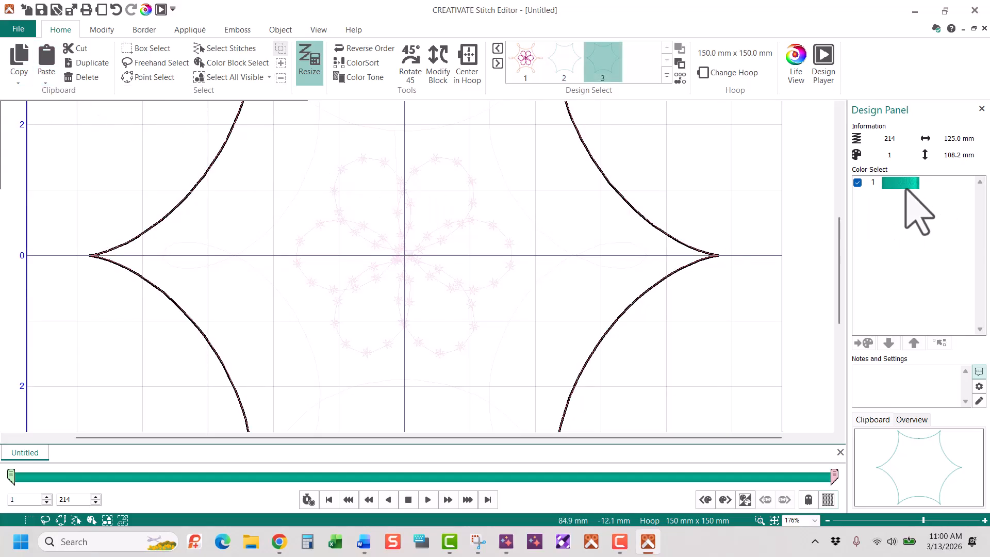
Change the thread color of the pasted outer spiral copy to orange using the quick colors
double_click(906, 187)
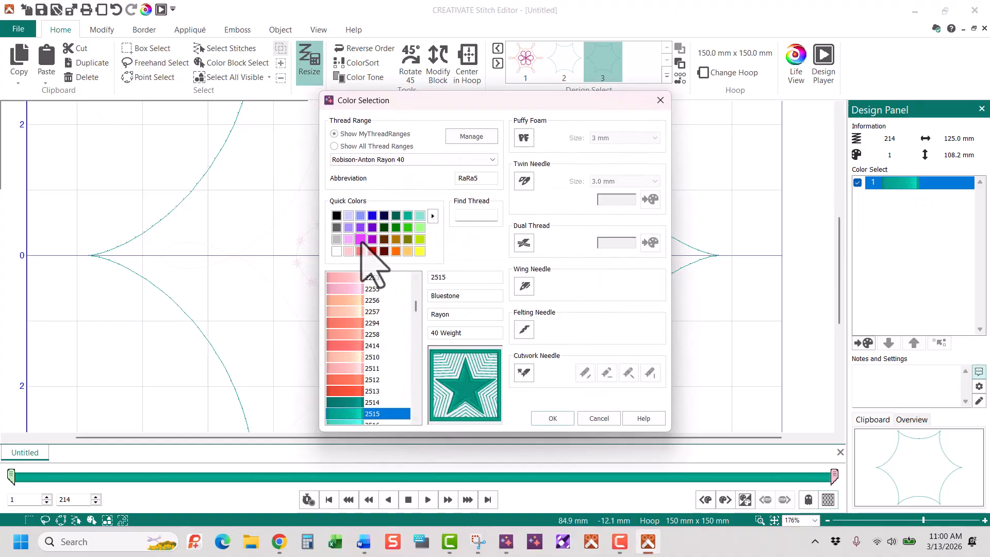
click(396, 251)
click(552, 417)
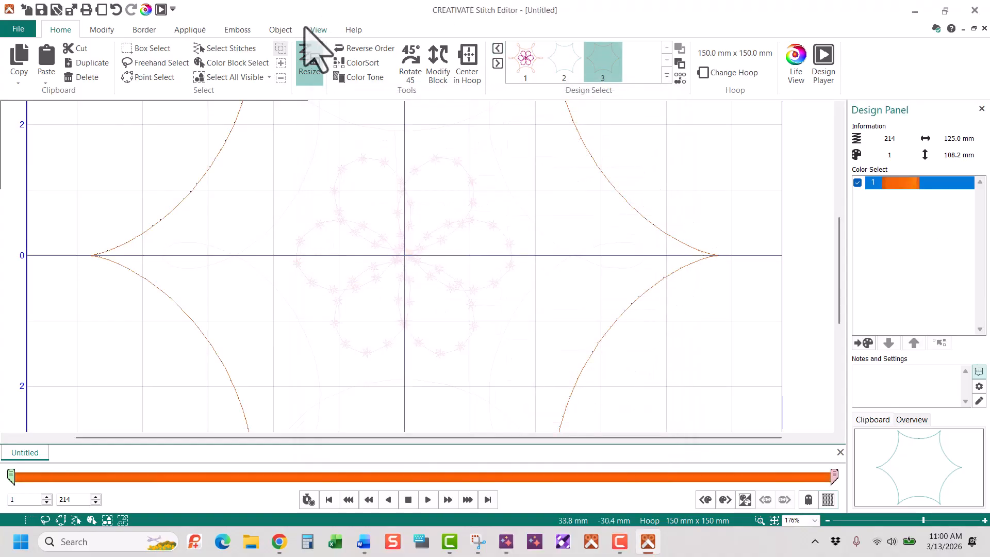
Convert the orange outer spiral from running stitch to double zigzag with 2.0 mm length, 0.6 mm width and a linking stitch
click(283, 31)
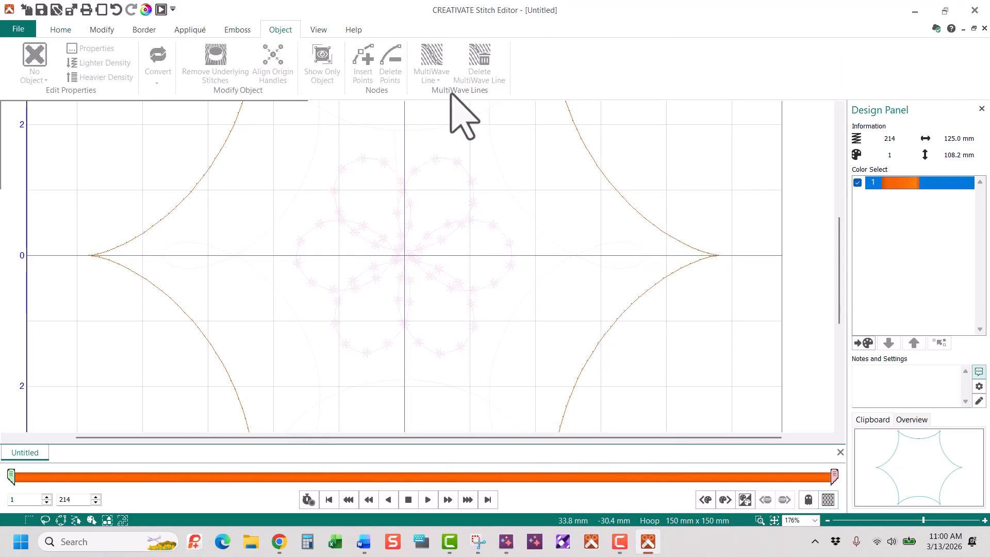
click(580, 140)
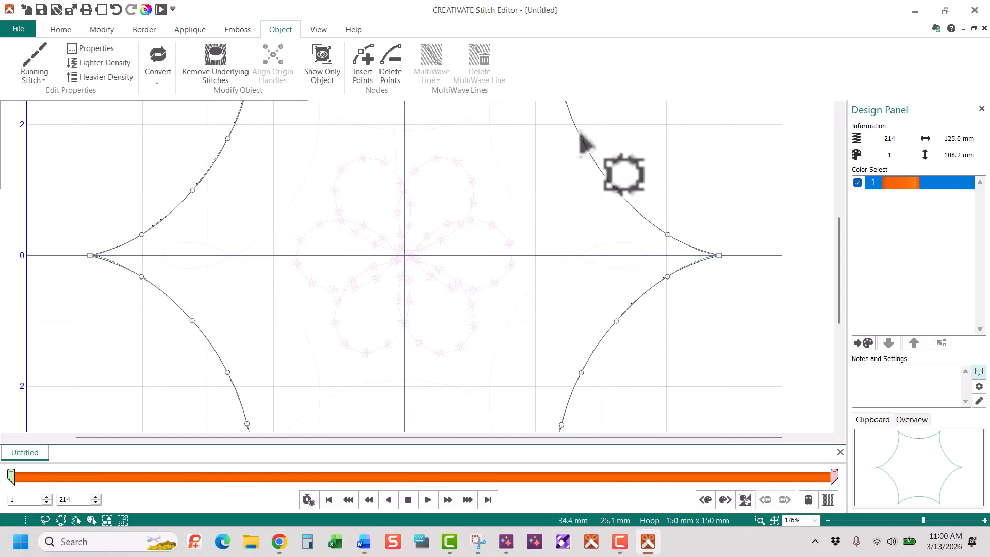
right_click(577, 130)
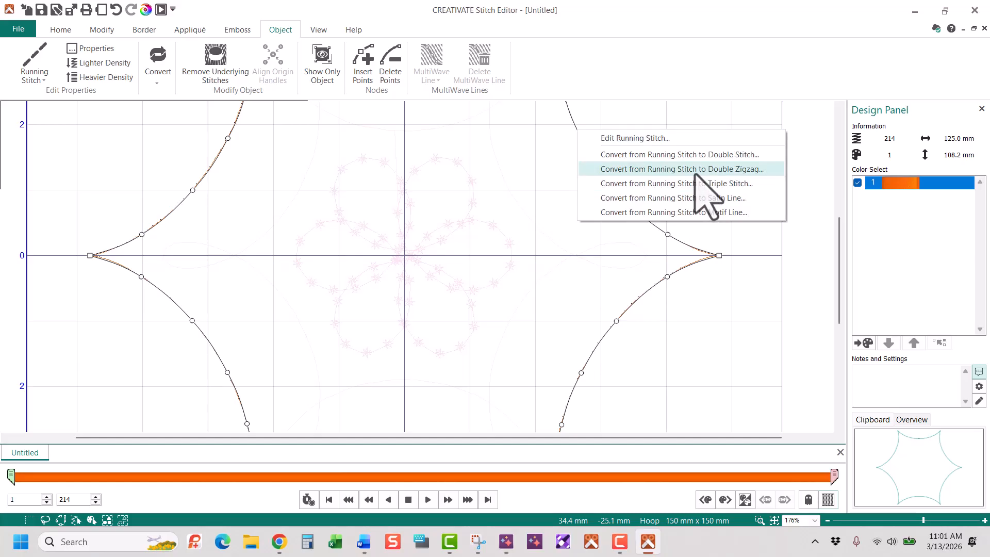
click(695, 175)
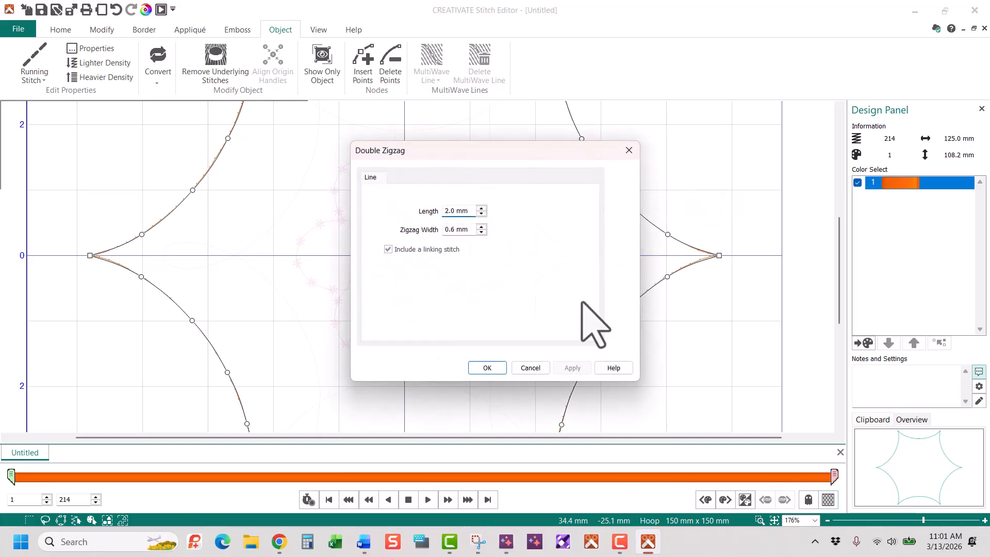
click(496, 369)
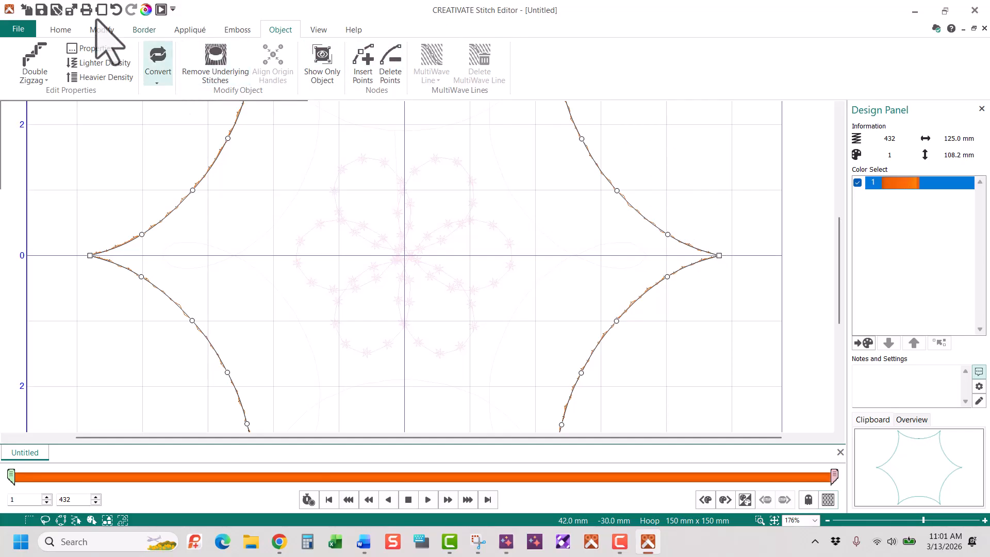
Paste another copy of the green outer spiral from the clipboard as a separate fourth design
click(60, 31)
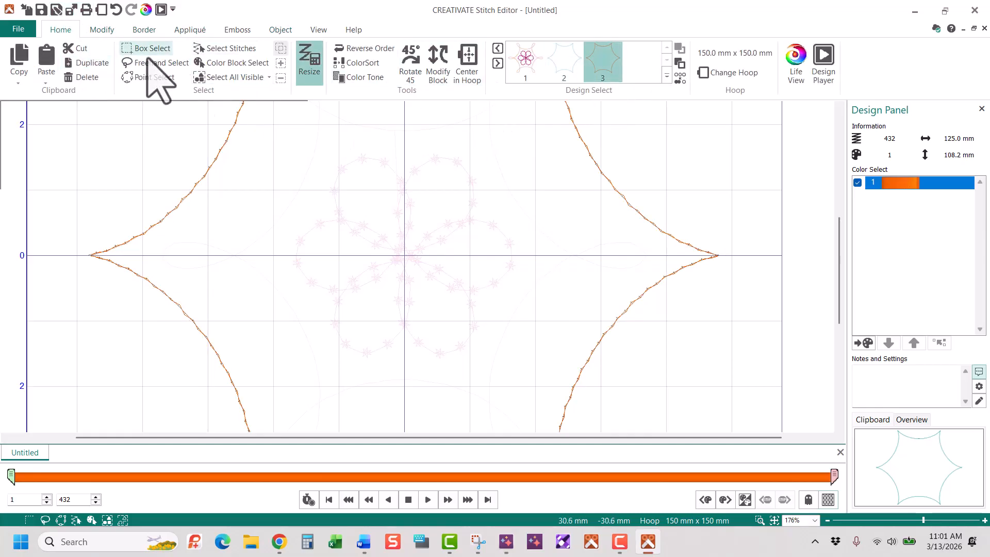
click(227, 82)
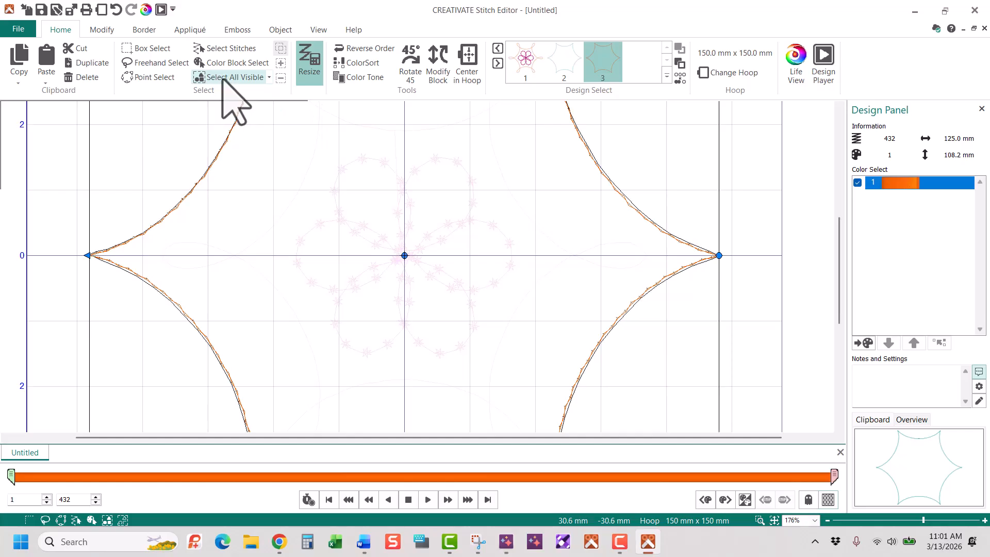
click(41, 83)
click(67, 112)
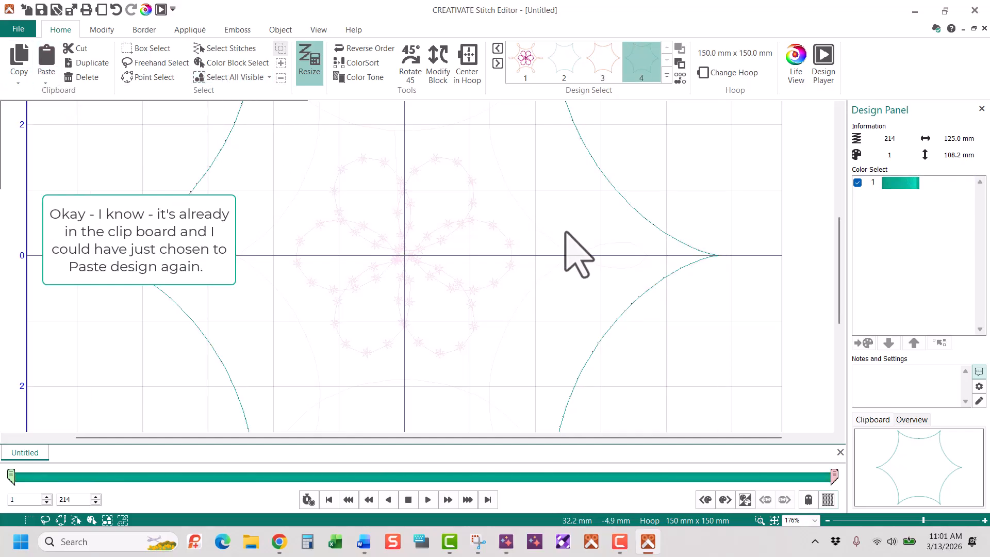
Change the fourth design's thread color to Robison-Anton Rayon 40 Very Red 2419 using the quick colors
double_click(915, 183)
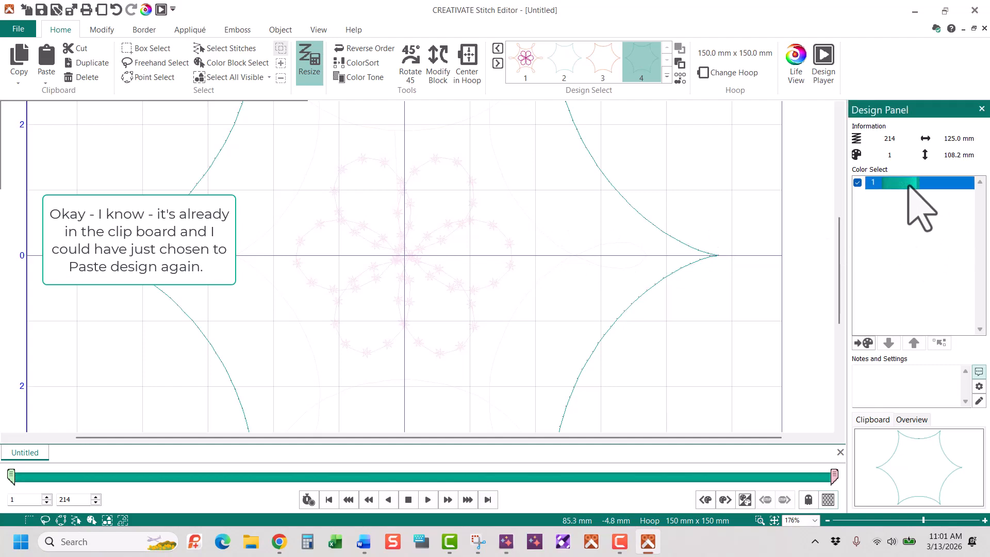
click(372, 251)
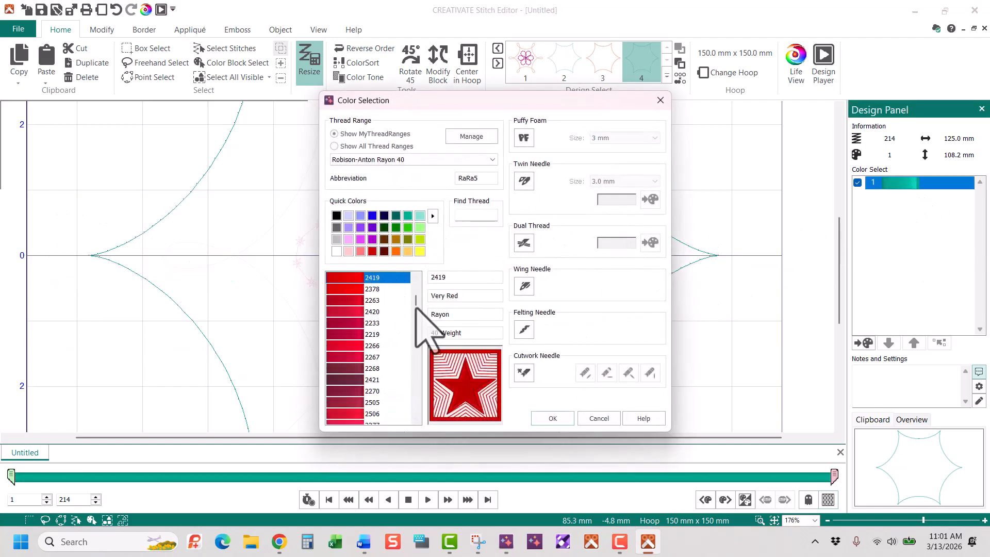
click(560, 418)
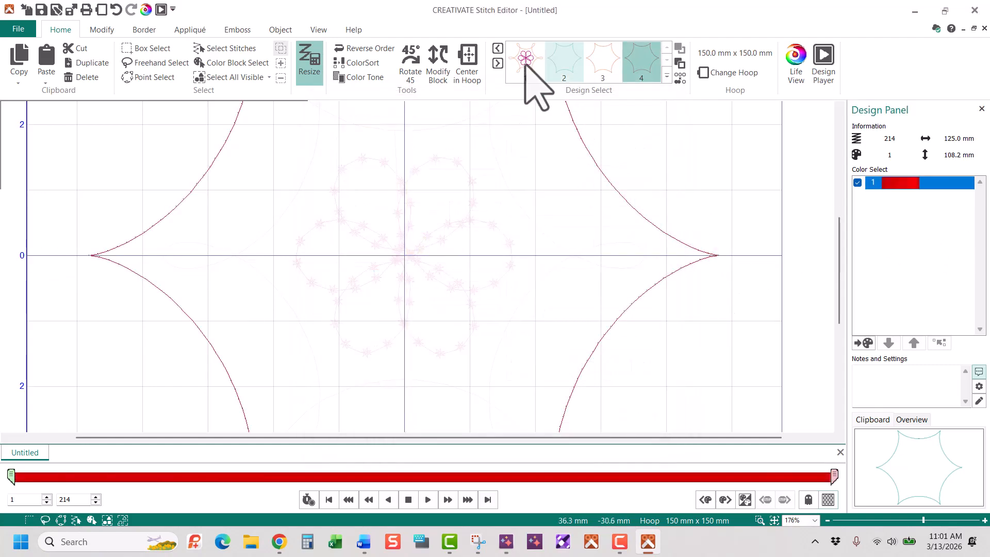
Convert the red outer spiral from running stitch to a satin line 4.0 mm wide with density 4 and underlay
click(283, 28)
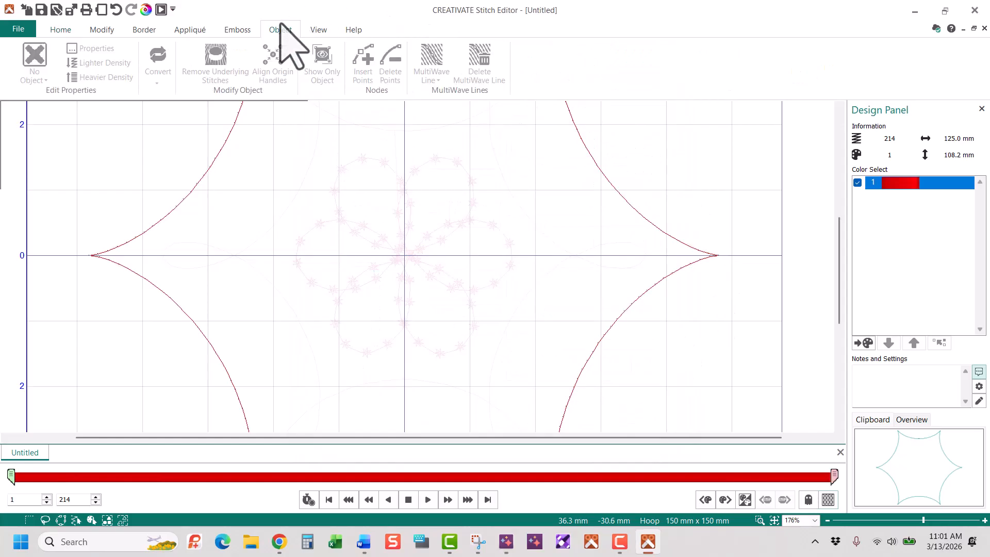
click(571, 126)
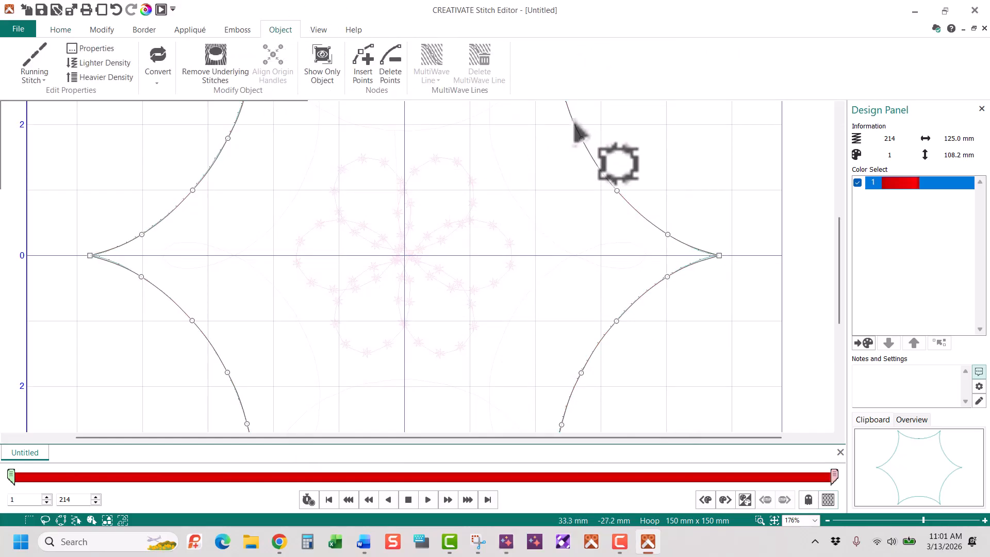
right_click(603, 173)
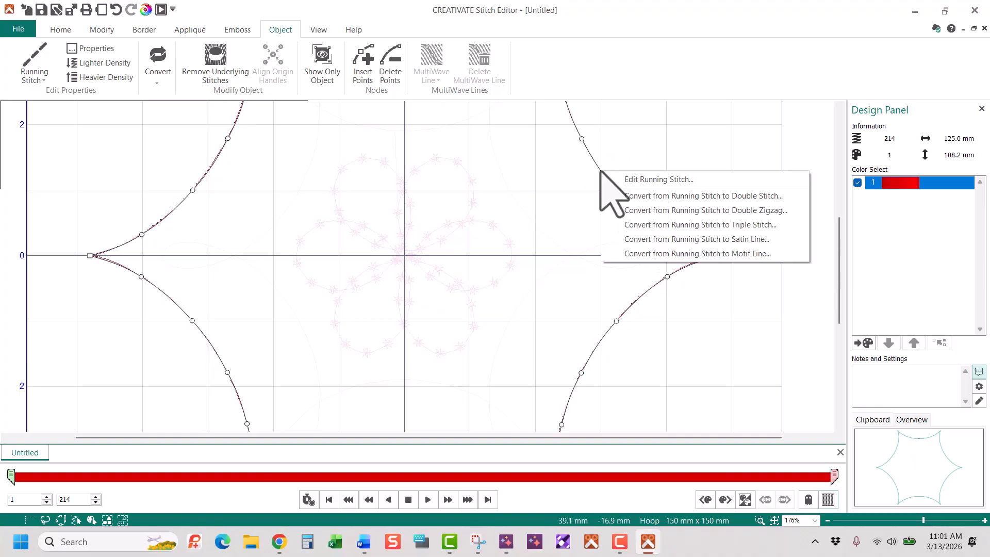
click(685, 238)
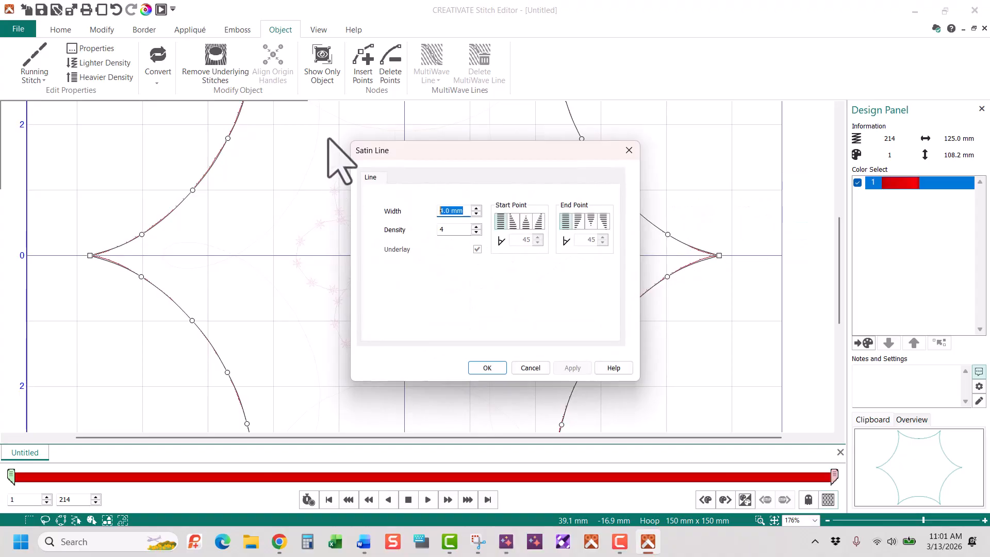
click(488, 368)
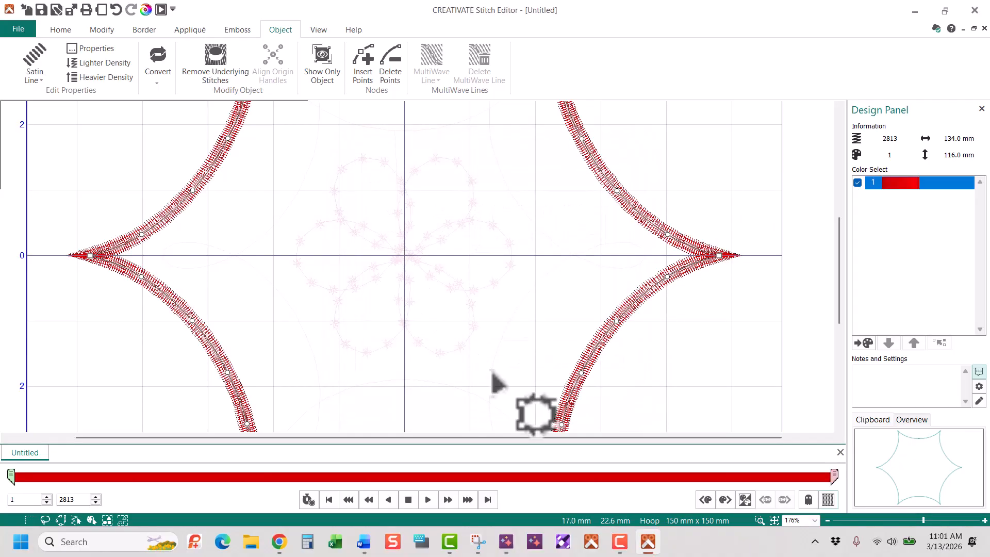
Preview the combined designs in Life View and close the Stitch Editor to return to CREATIVATE Embroidery
click(60, 29)
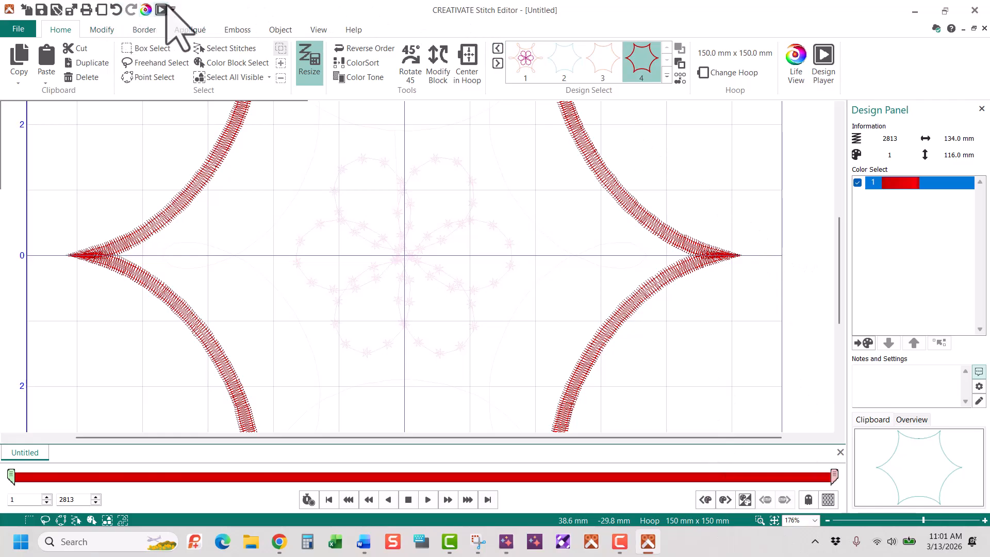
click(146, 9)
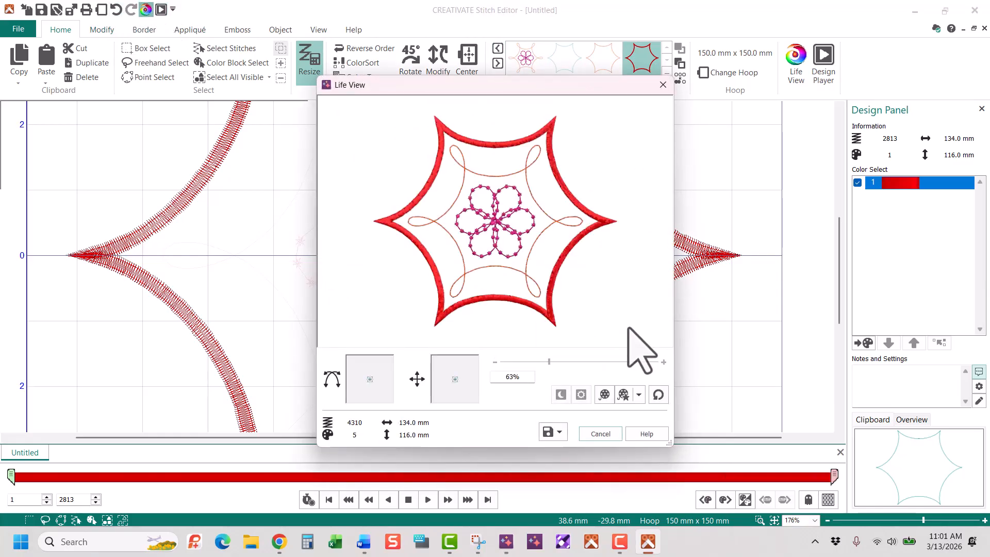
click(600, 434)
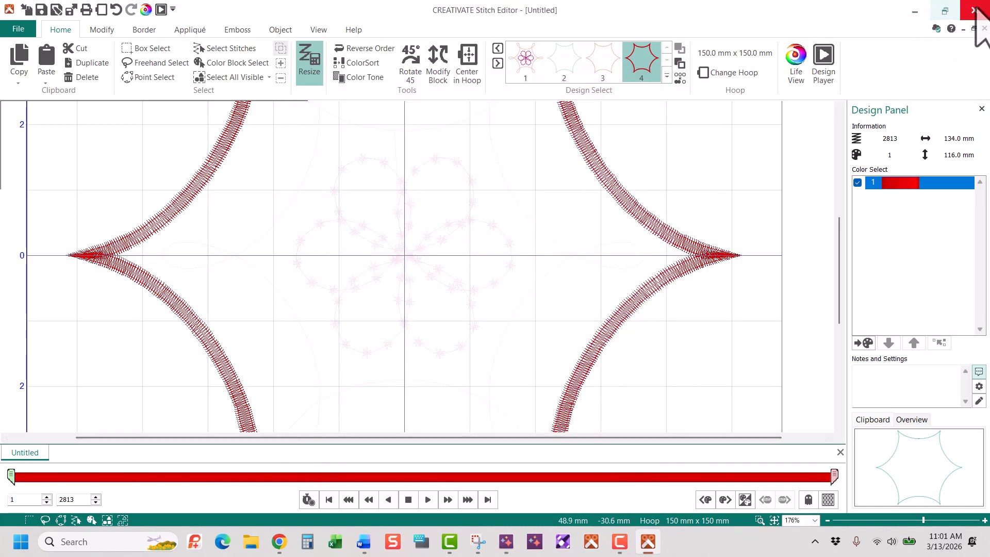
click(974, 10)
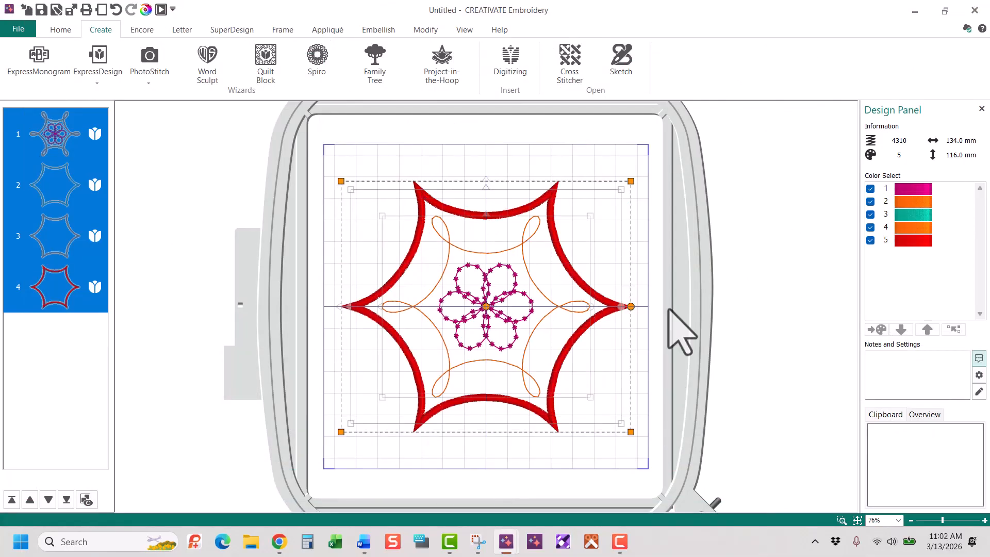
Reorder the designs so the green running-stitch outline stitches first and the orange double zigzag outline stitches second, before the flower design
click(287, 150)
click(48, 188)
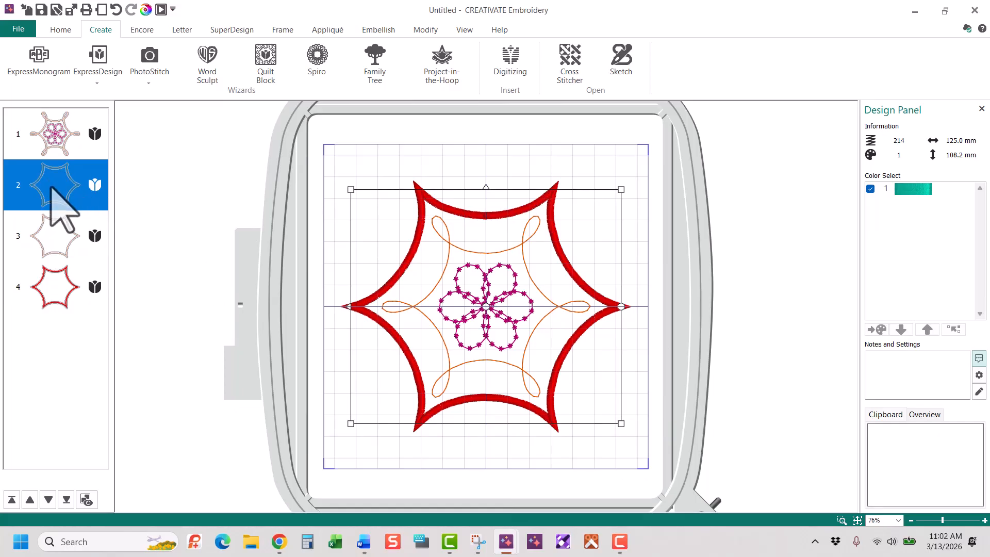
drag(50, 188, 62, 133)
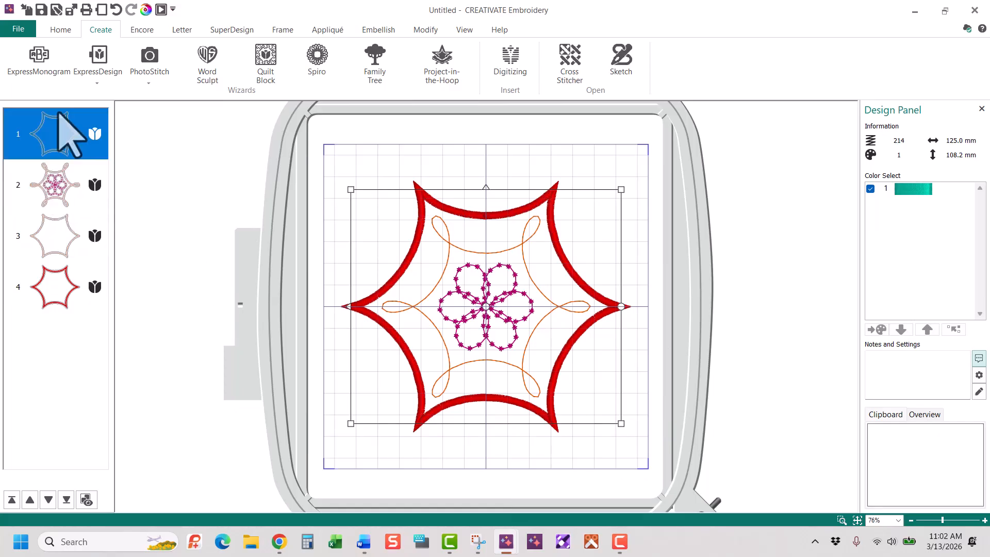
click(54, 238)
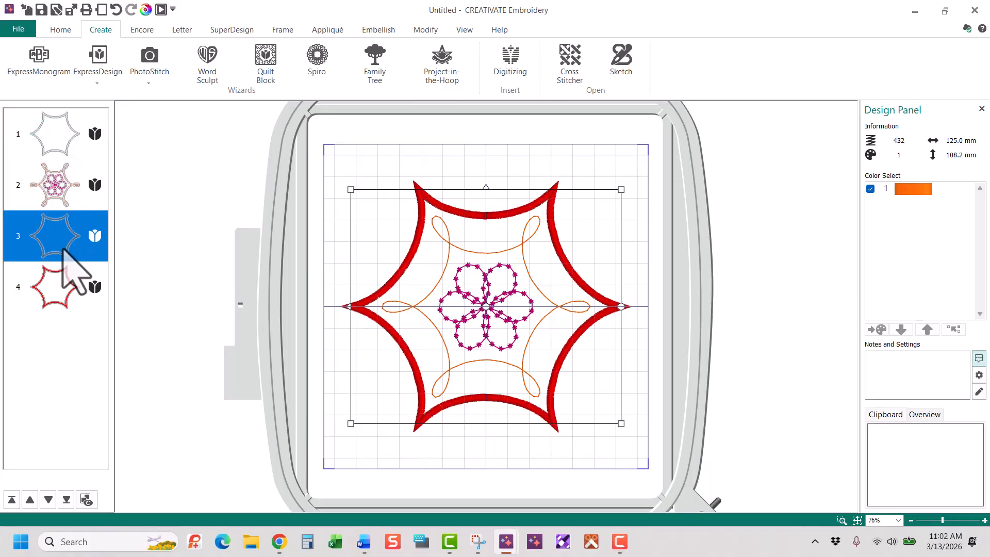
drag(67, 258, 72, 175)
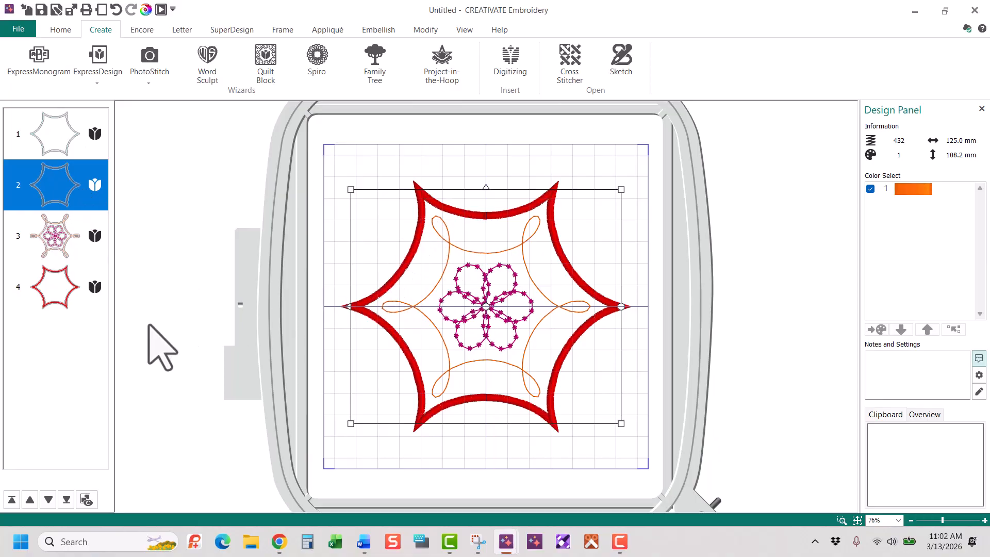
click(50, 239)
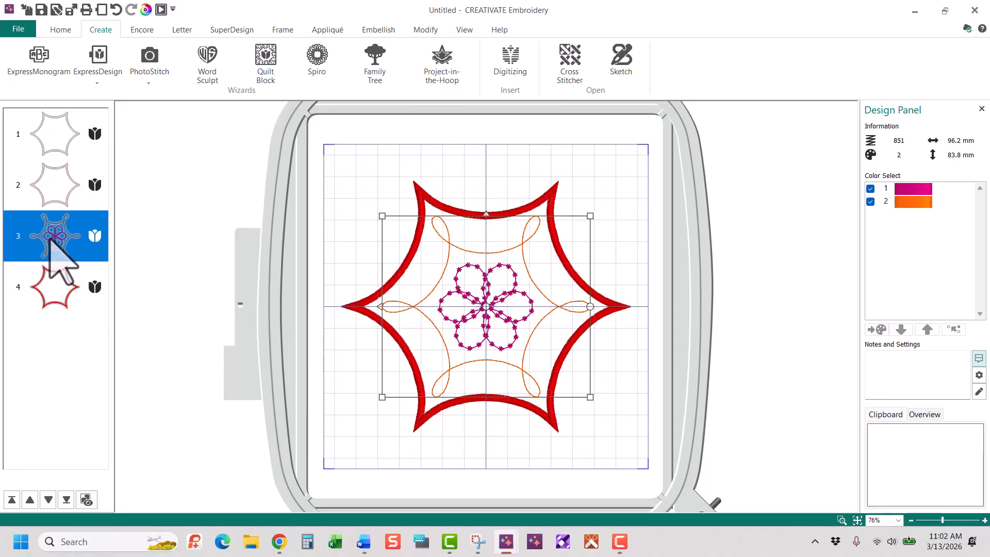
click(66, 308)
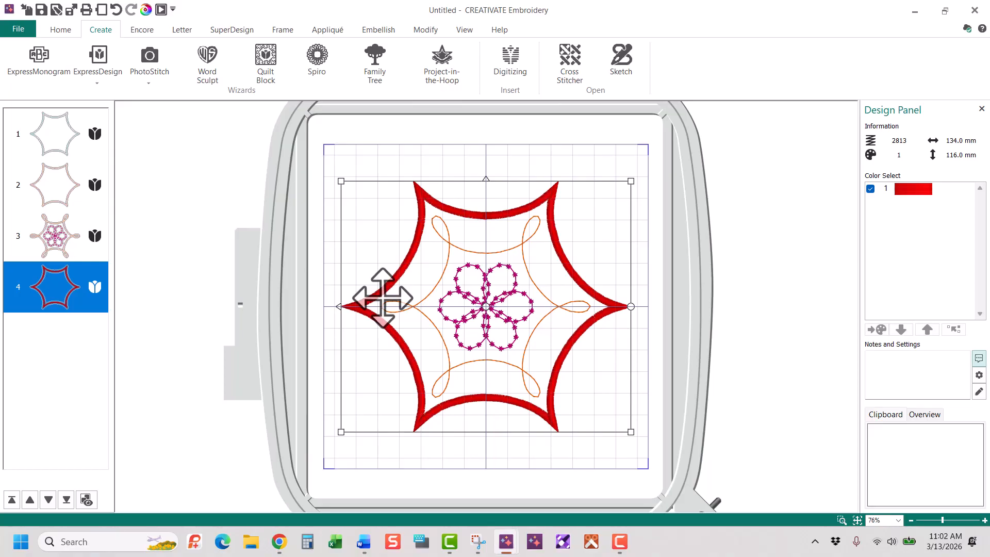
Copy the orange double zigzag outline and paste the copy directly on top of the original
click(51, 204)
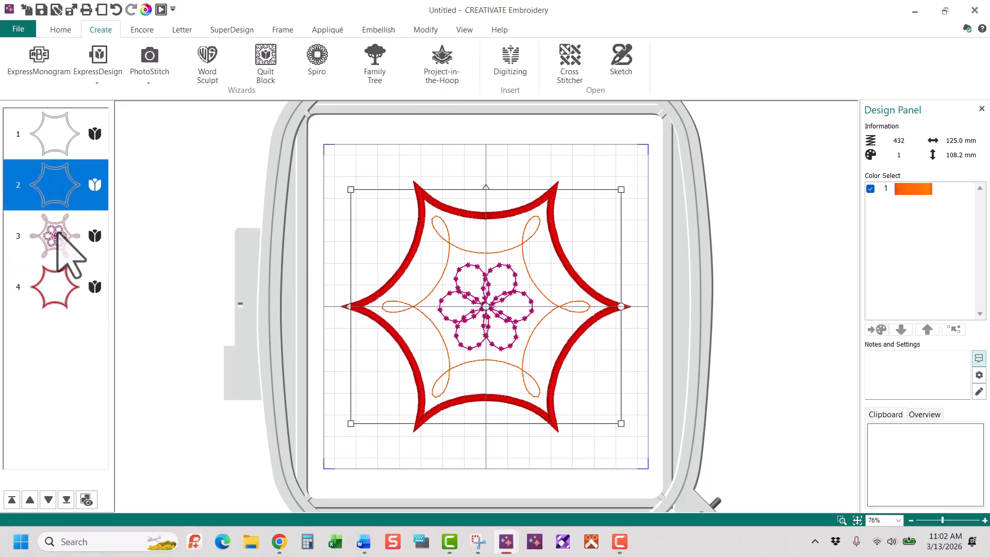
right_click(43, 182)
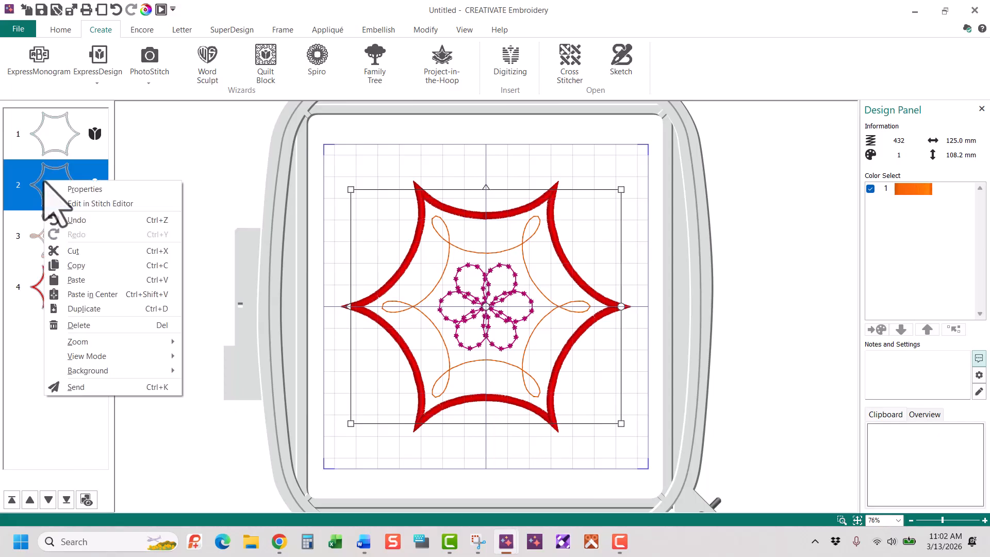
click(91, 266)
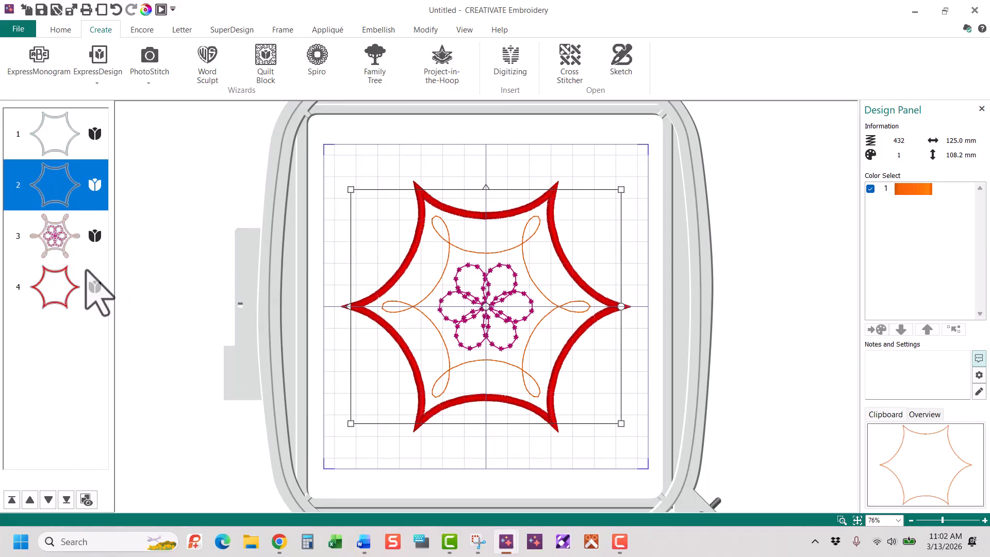
right_click(58, 201)
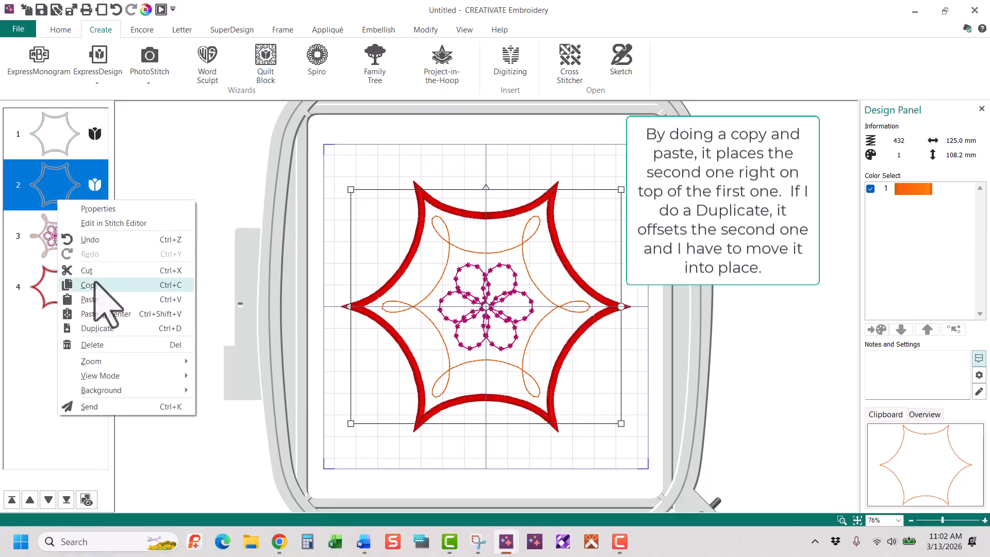
click(92, 299)
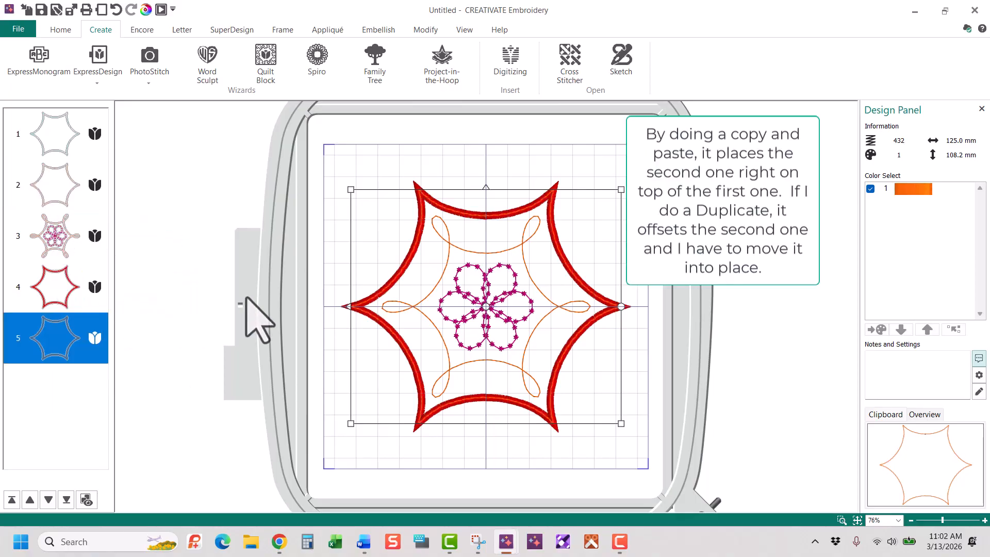
Move the pasted orange double zigzag outline to fourth in the stitch order, between the flower design and the red satin outline
drag(65, 270, 62, 222)
click(62, 268)
drag(58, 281, 62, 258)
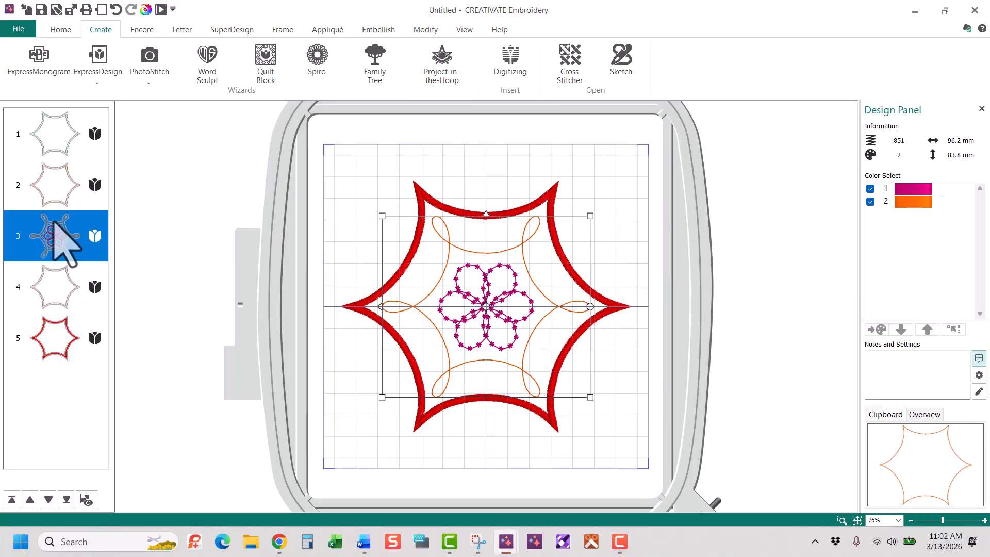
Check the end of the stitch order by selecting the orange double zigzag copy and the red satin outline in turn
click(66, 290)
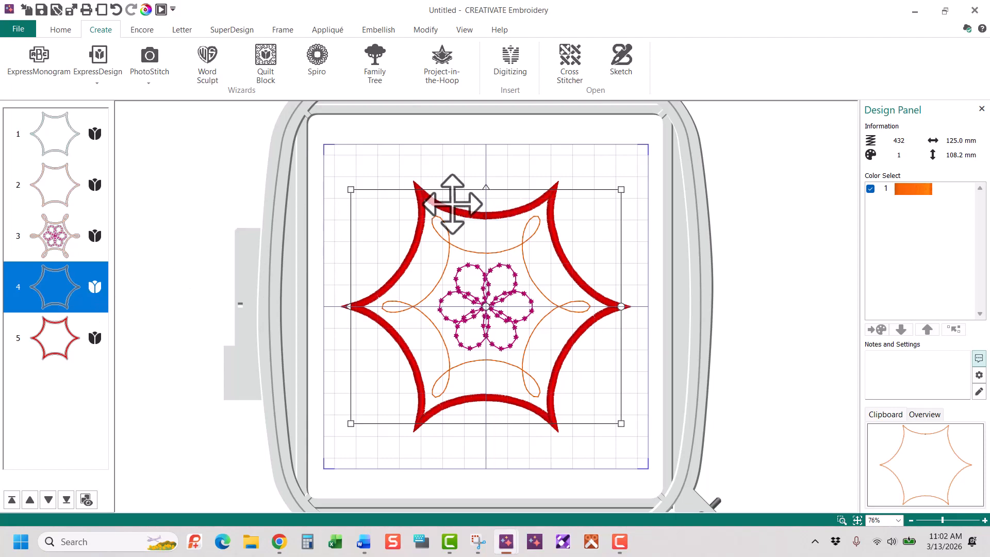
click(44, 337)
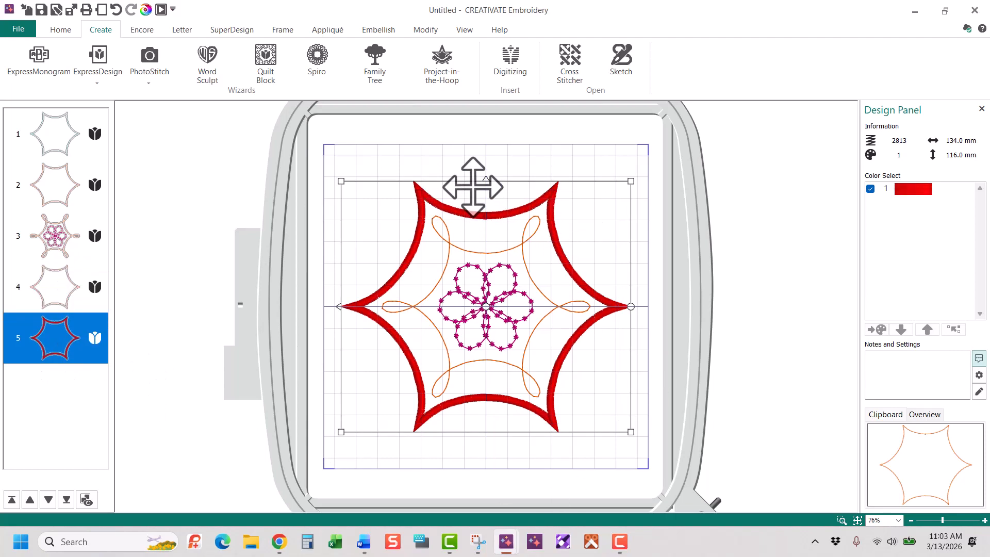
click(45, 275)
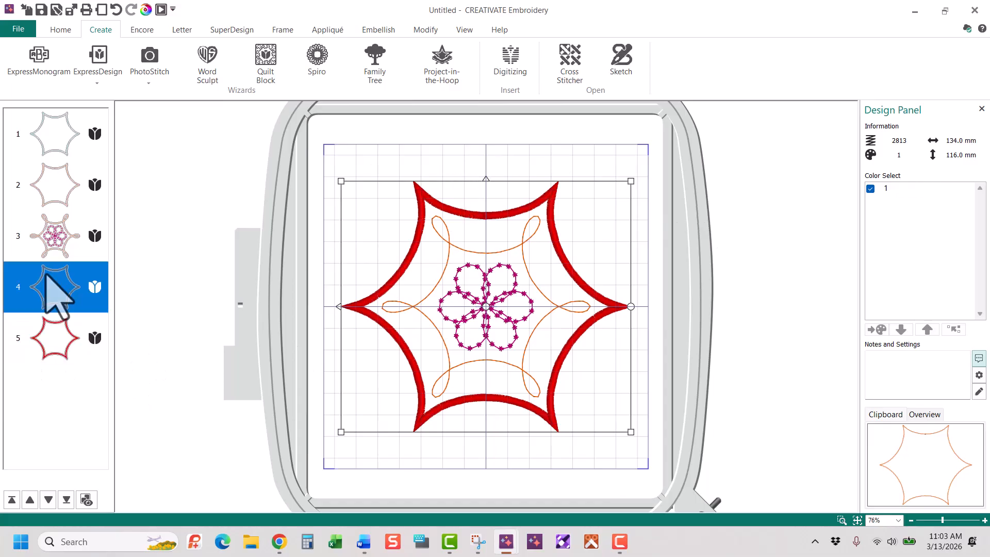
Change the thread color of the fourth design, the copied double zigzag outline, to light green 2211 Nile
click(911, 190)
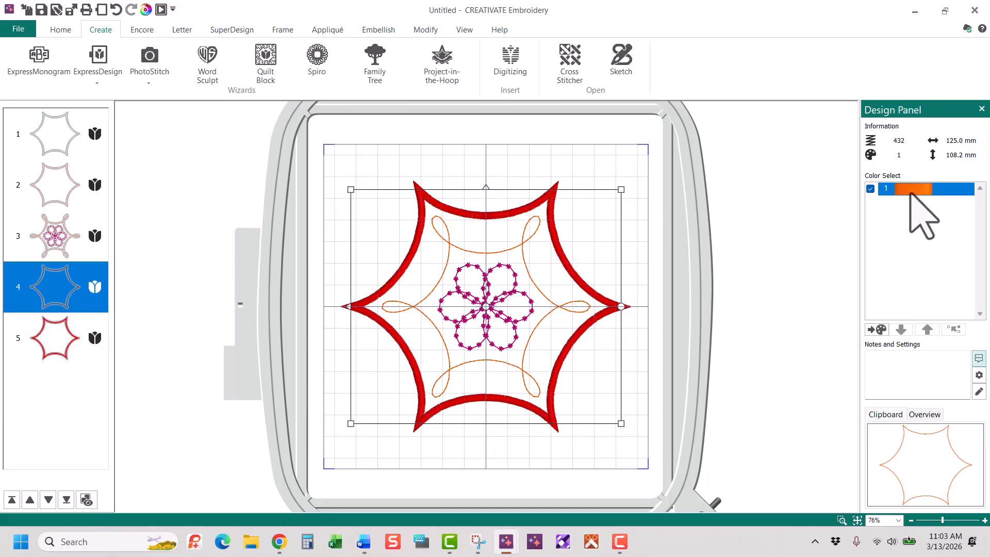
double_click(911, 192)
click(419, 227)
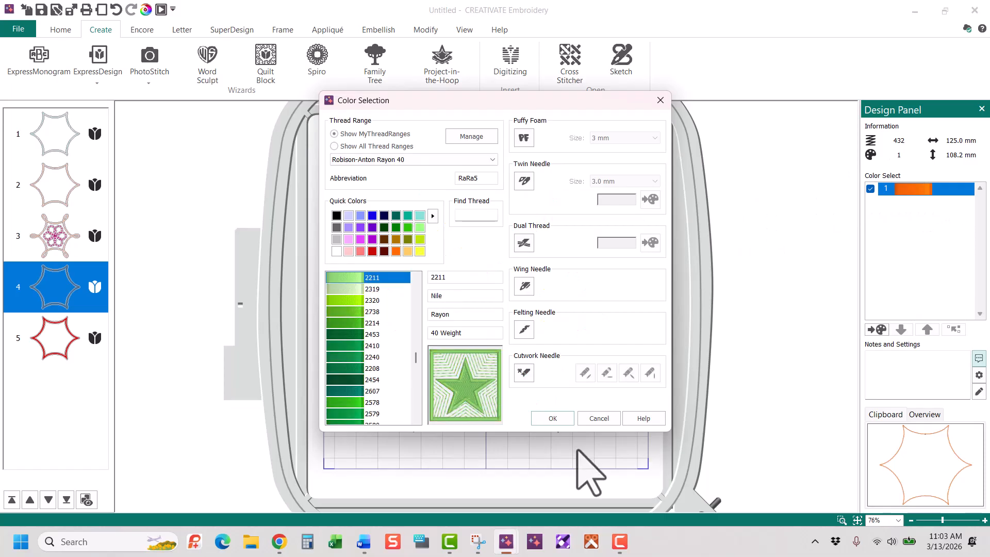
click(550, 418)
Select the first outline and preview the full stitch-out in Design Player, fast-forwarding through the stitches
click(29, 119)
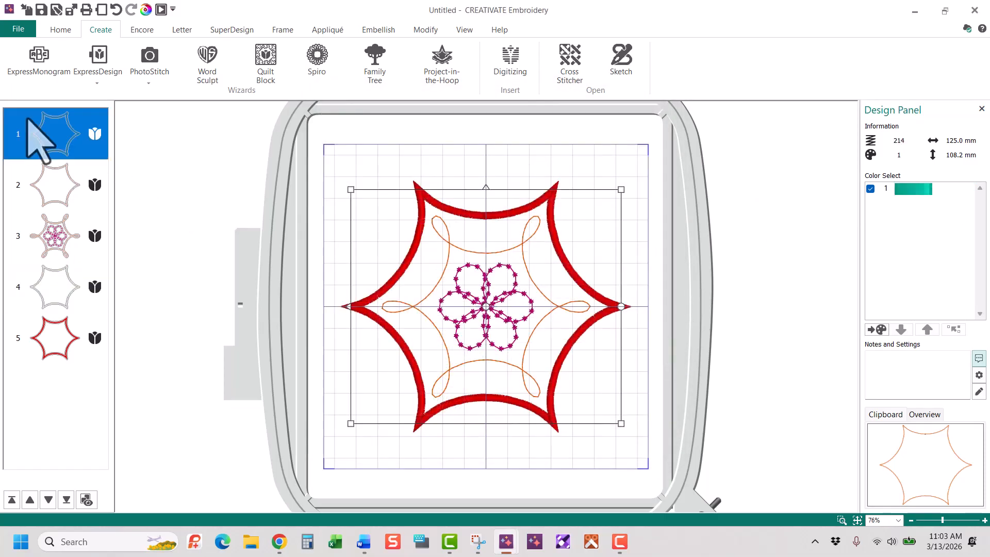
click(161, 9)
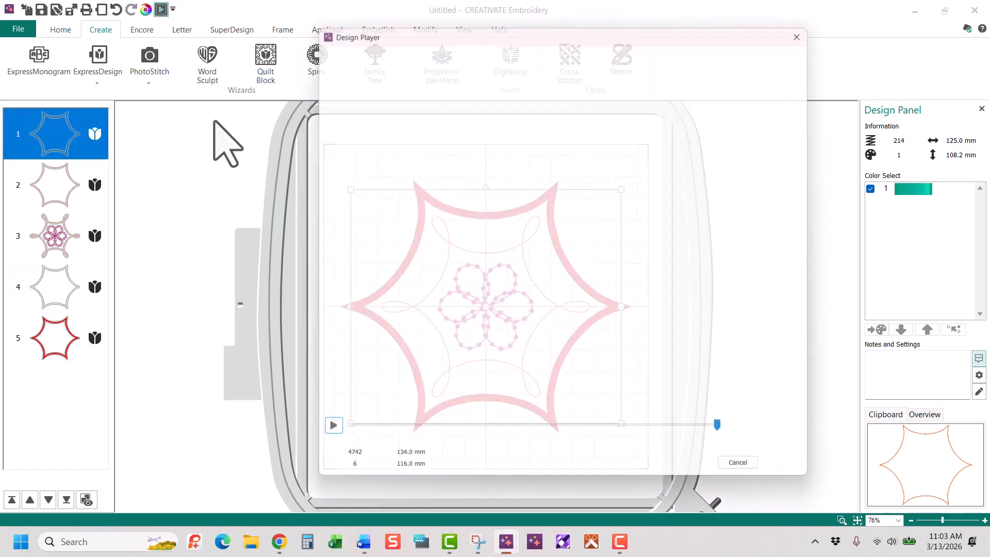
click(321, 436)
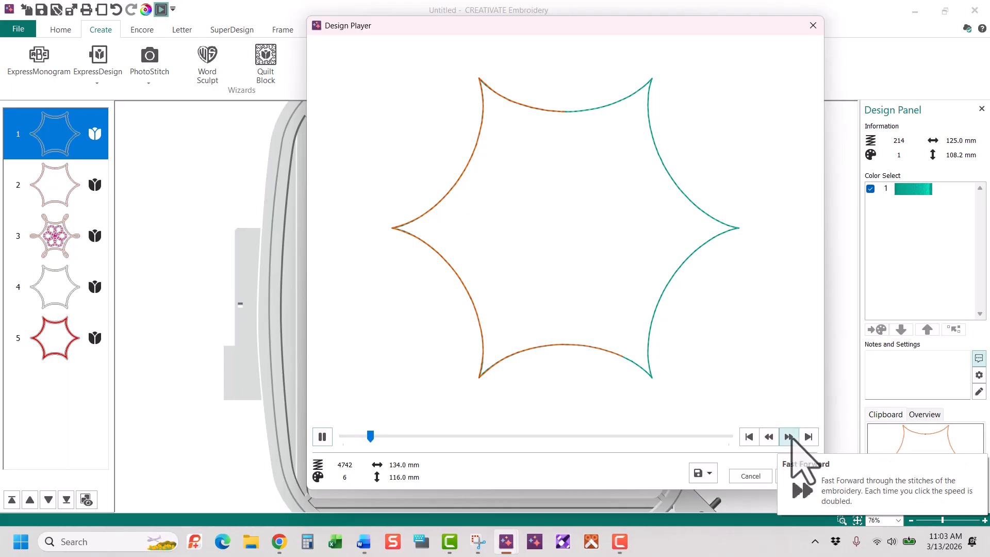
click(789, 437)
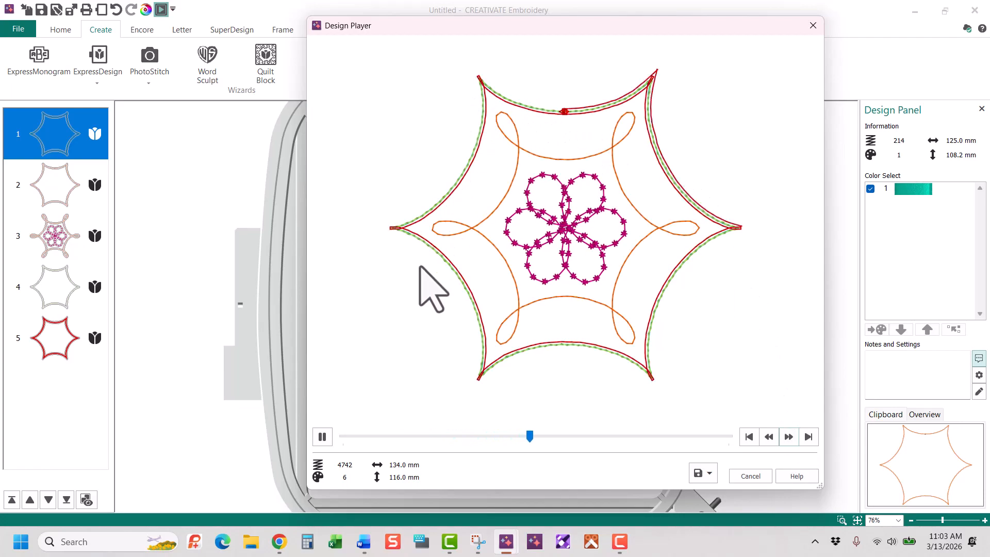
click(752, 476)
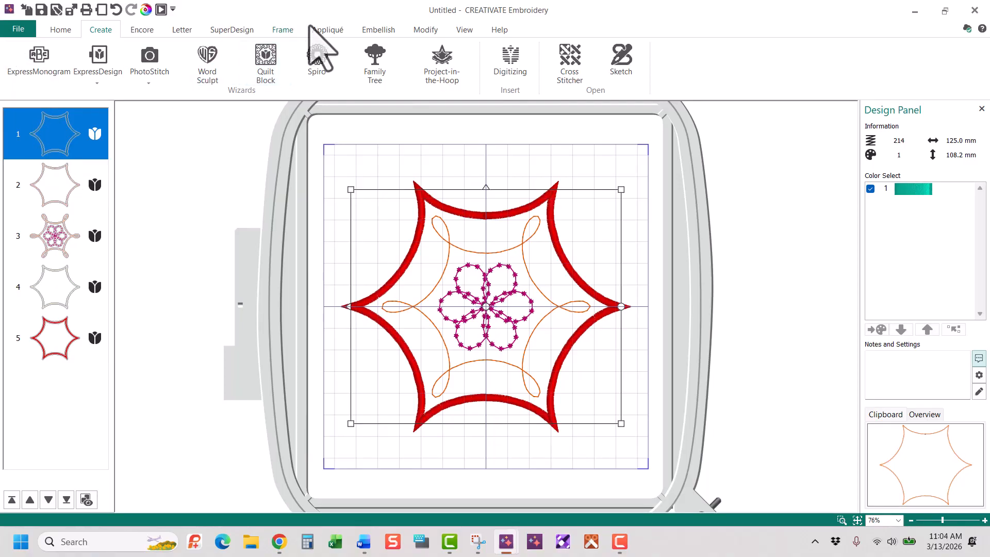
Try to add appliqué fabric to the first running-stitch outline with Express Appliqué
click(326, 30)
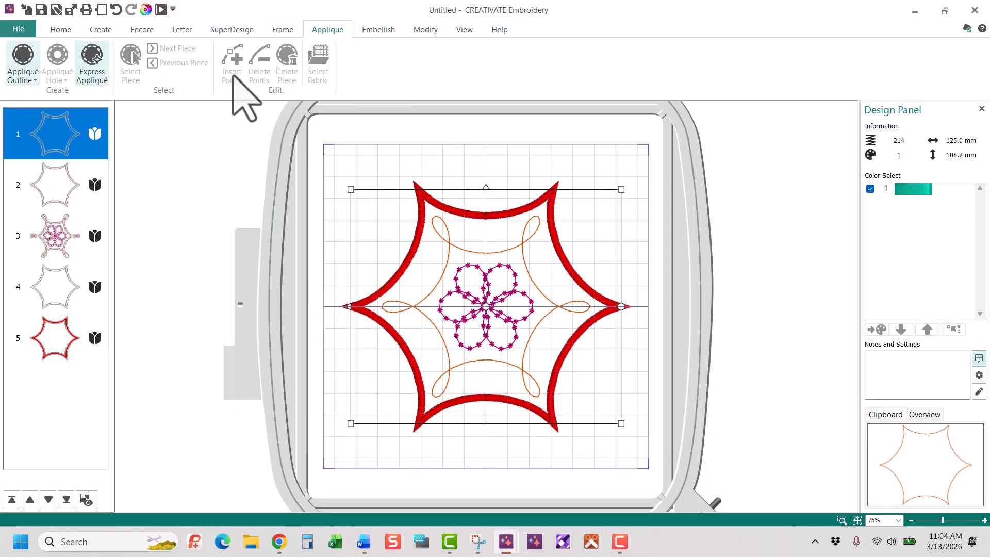
click(83, 60)
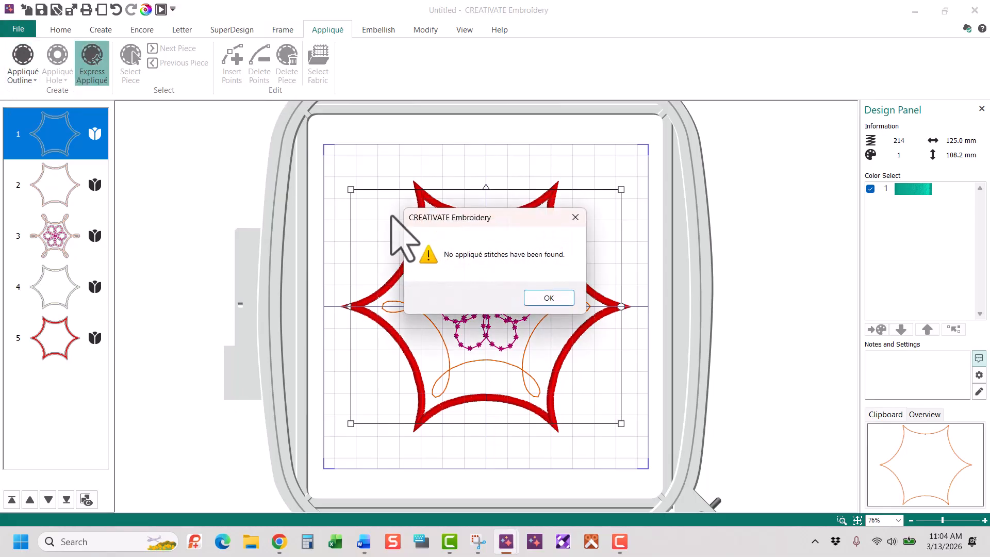
click(545, 298)
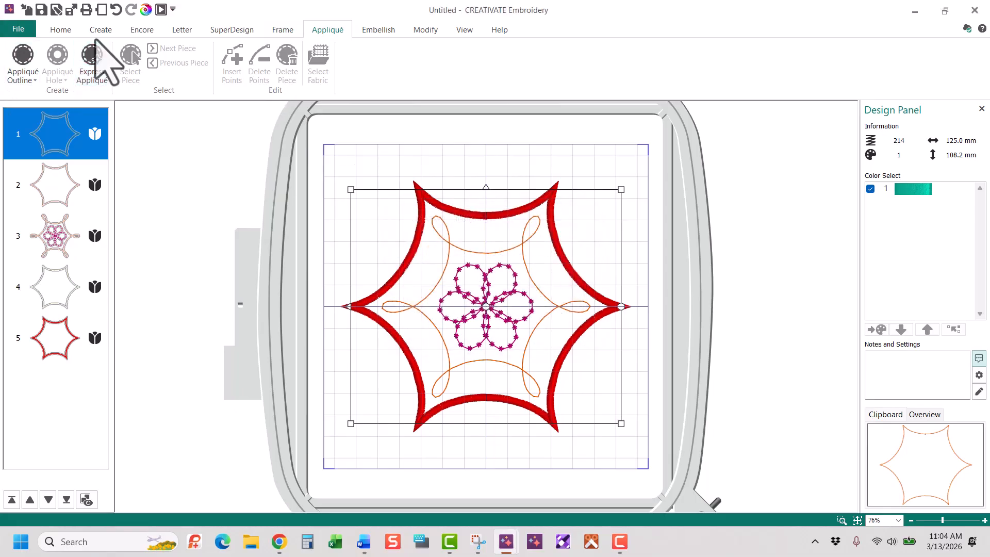
Trace a Point Line appliqué outline along the star's left half, from top center to the lower-left tip, with corner points at the tips
click(22, 61)
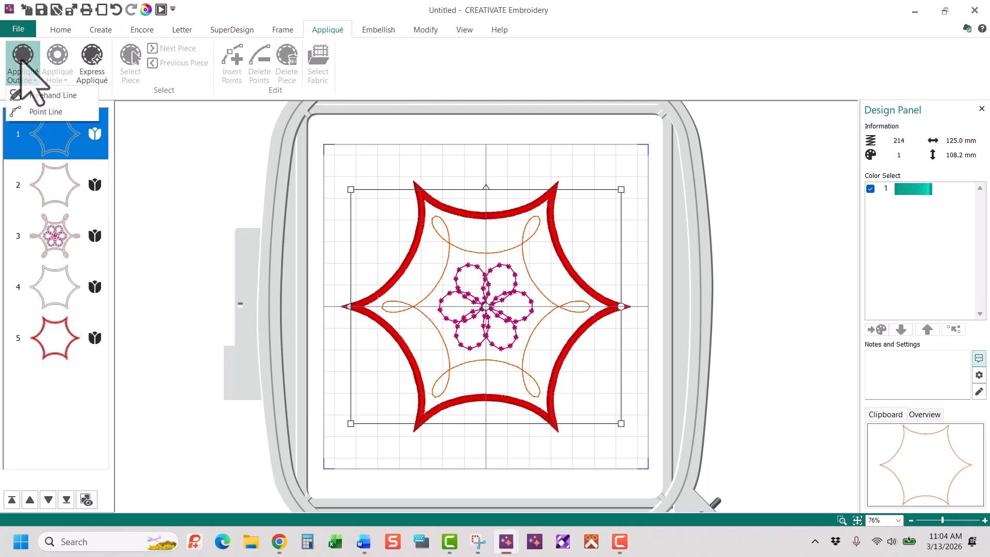
click(45, 111)
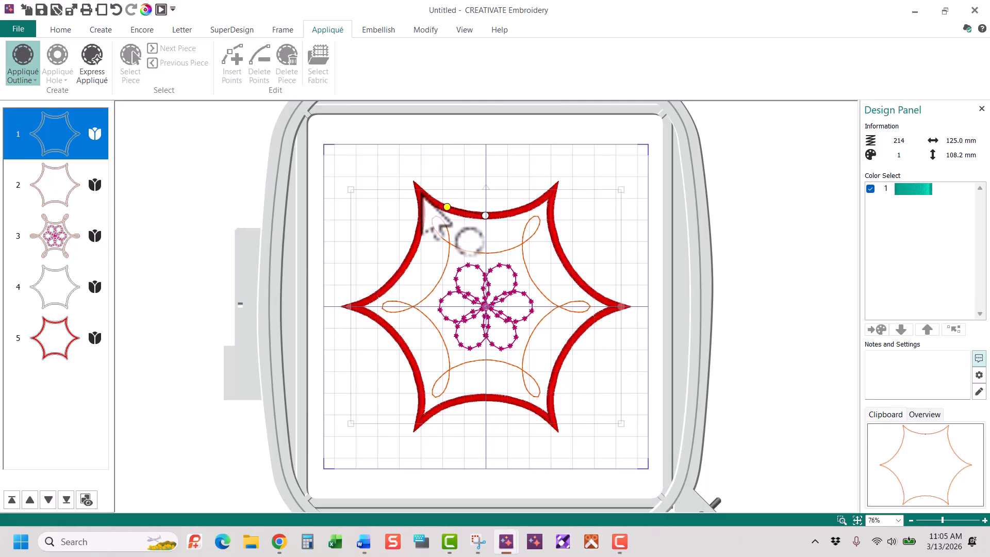
click(419, 232)
click(403, 267)
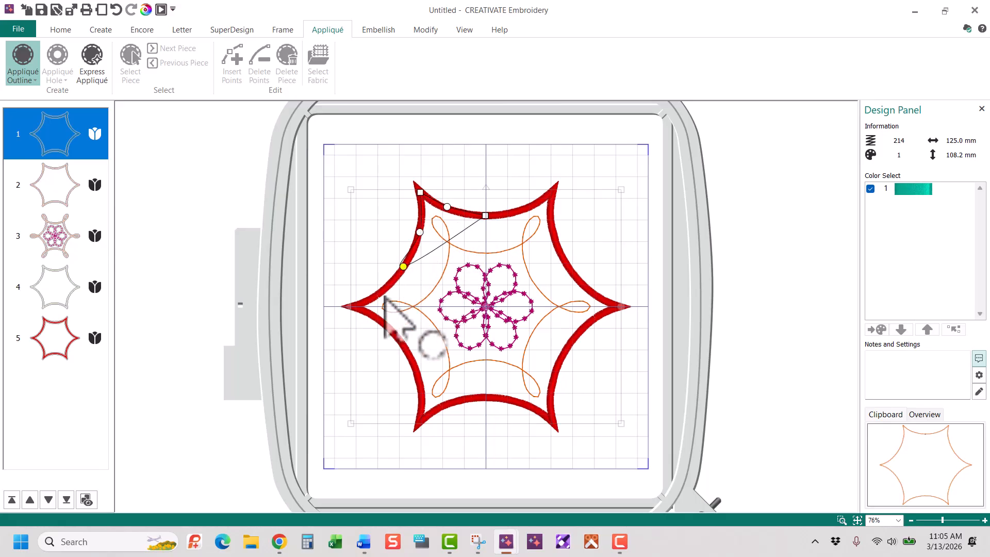
click(375, 294)
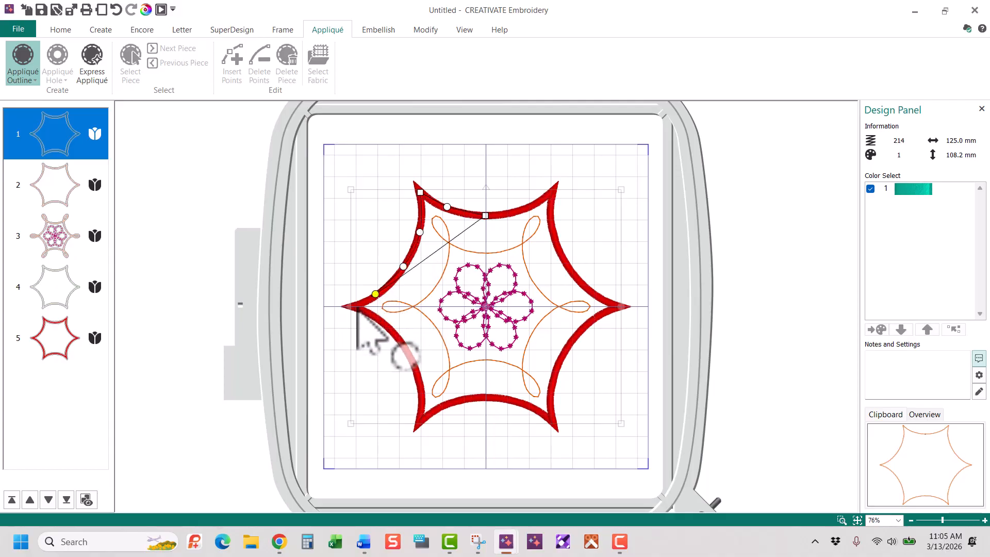
ctrl+click(355, 306)
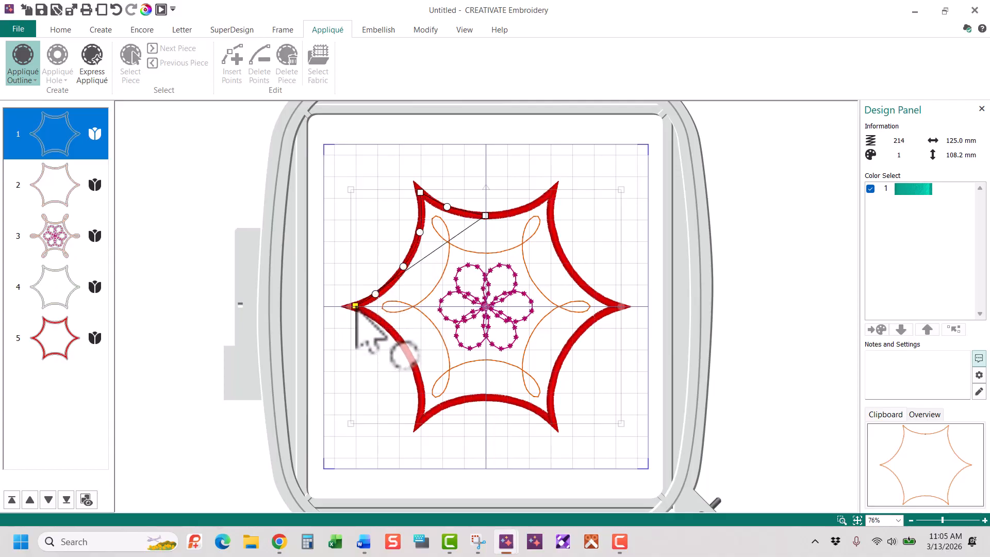
click(387, 325)
click(406, 350)
click(420, 380)
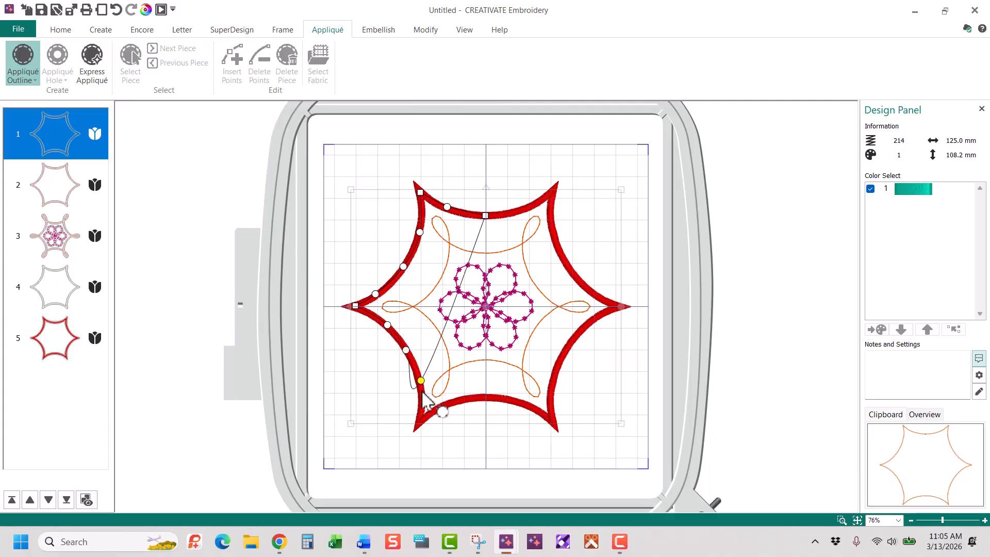
ctrl+click(419, 414)
Complete the appliqué outline along the star's lower and right edges and fill it with cream Quick appliqué in Woven texture
click(465, 398)
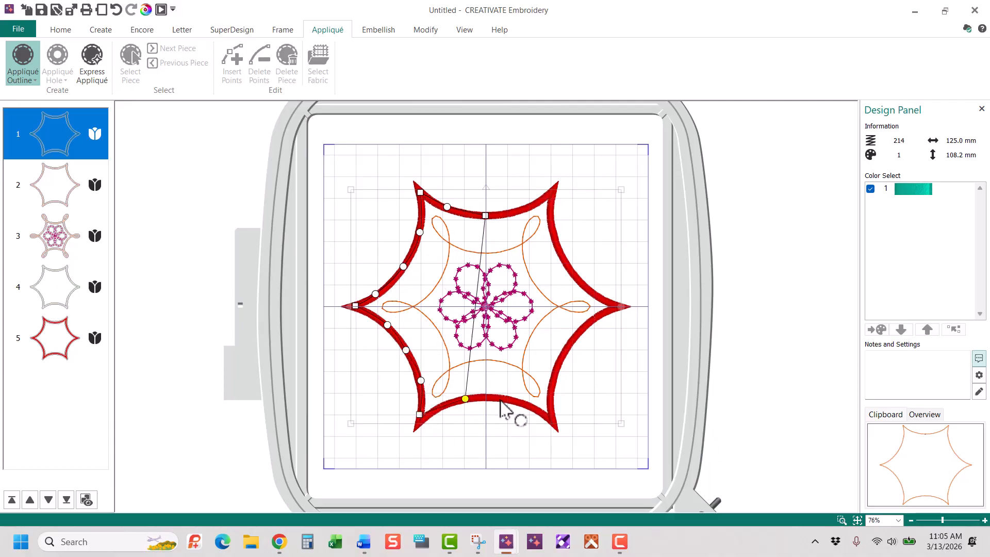
click(499, 399)
click(526, 404)
ctrl+click(550, 420)
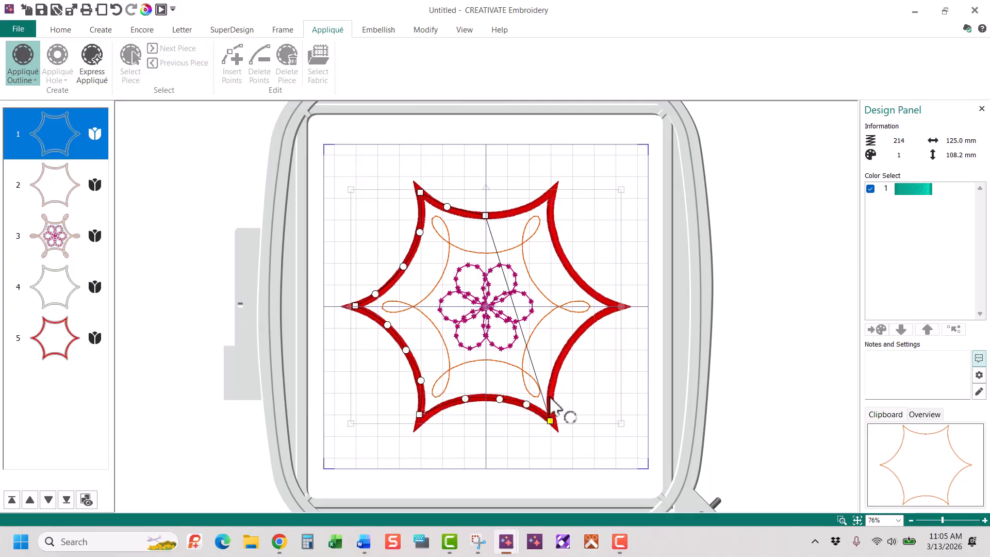
click(553, 378)
click(563, 353)
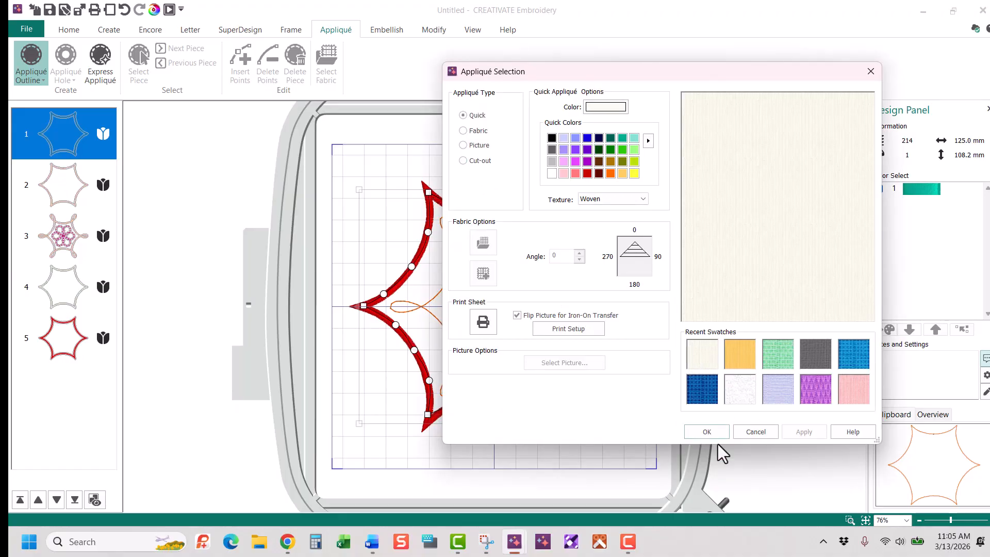
click(709, 431)
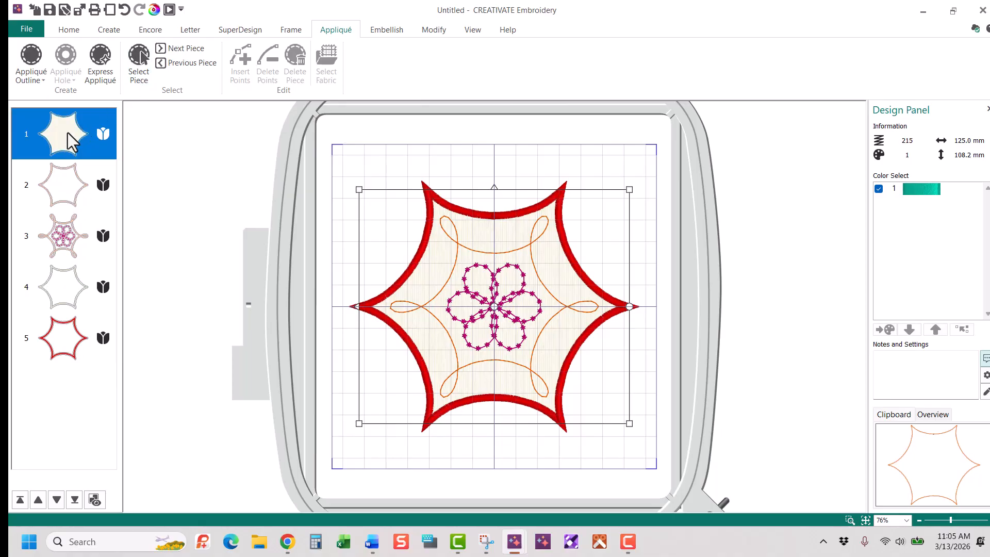
Review the appliqué stitching order by selecting designs 2 through 5 in turn, and reselect the first design
click(75, 191)
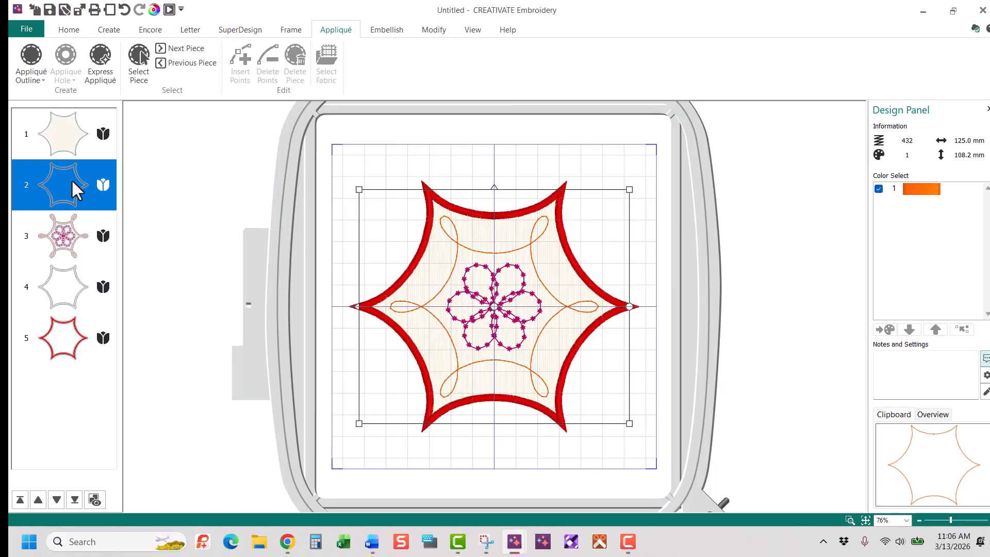
click(80, 239)
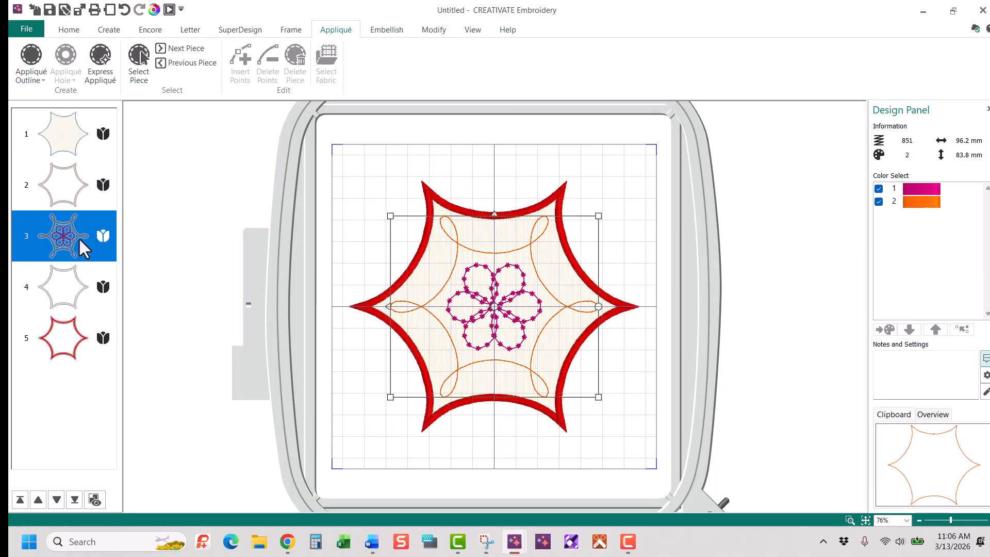
click(78, 293)
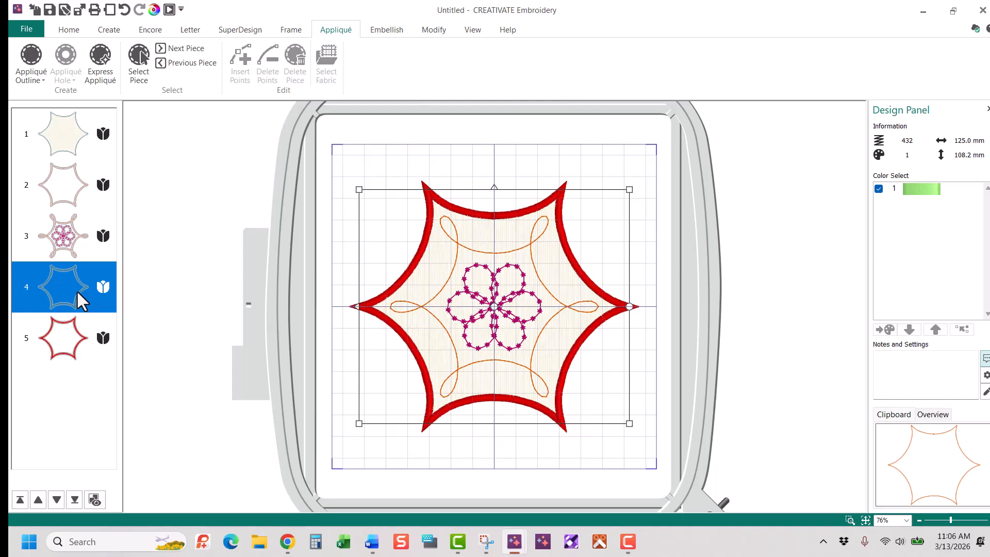
click(83, 331)
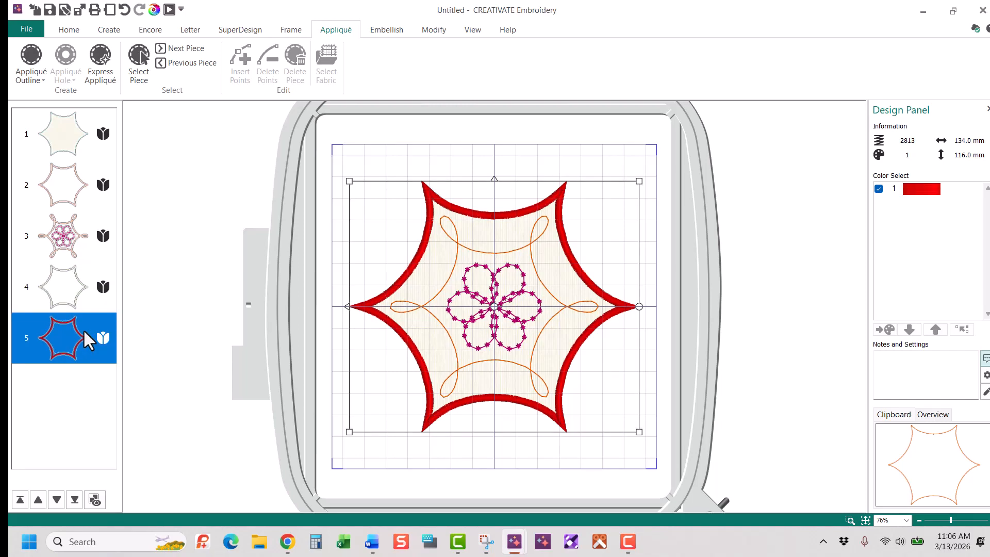
click(48, 148)
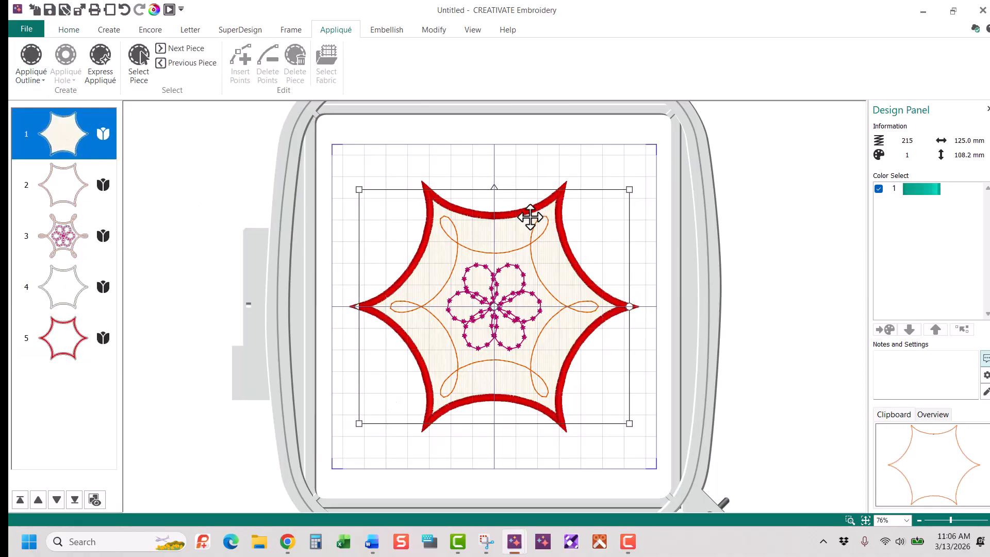
Examine the Export Appliqué Pieces options for cutters, cutwork needles and printed templates, and close them without exporting
click(23, 28)
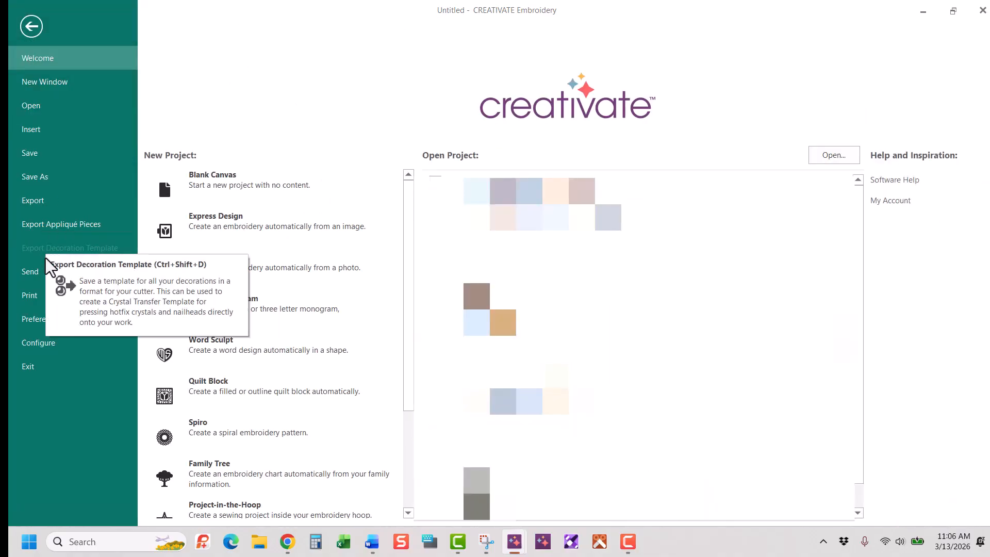
click(42, 225)
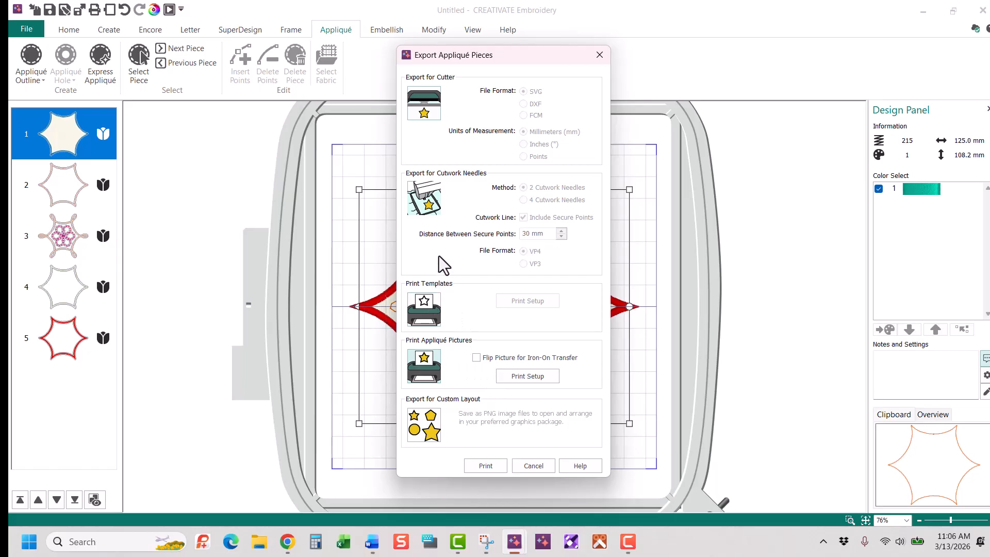
click(538, 465)
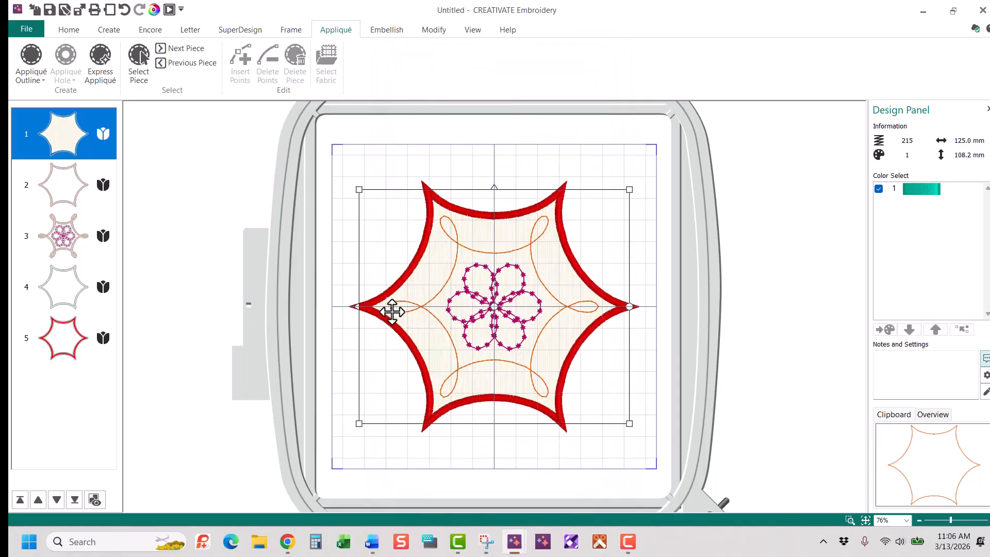